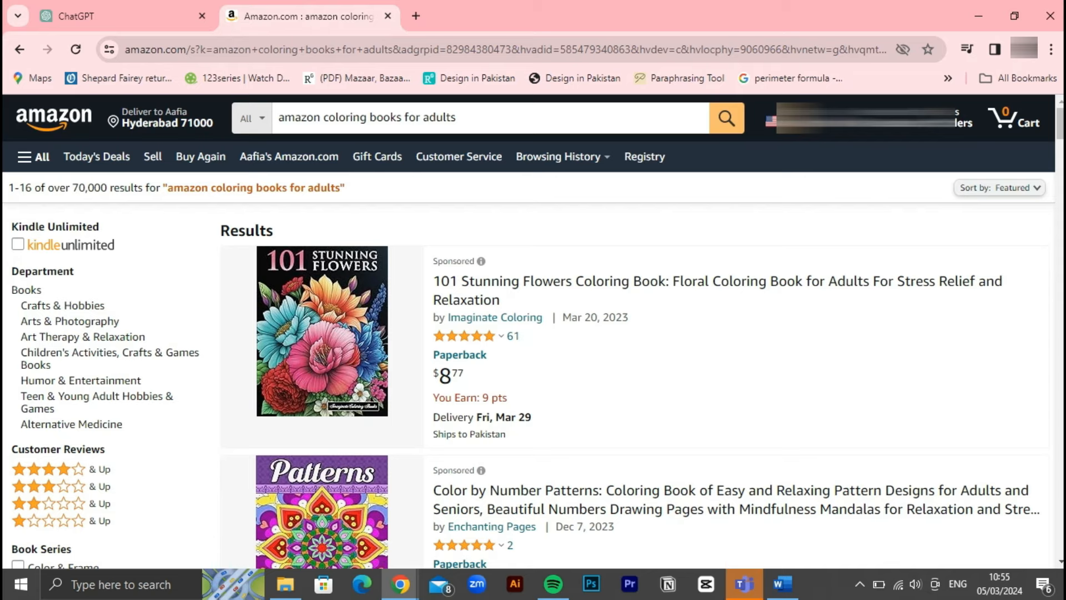
scroll(533, 334, down, 4)
scroll(533, 333, down, 4)
scroll(533, 334, down, 3)
scroll(533, 334, down, 4)
scroll(533, 333, down, 2)
scroll(534, 334, down, 2)
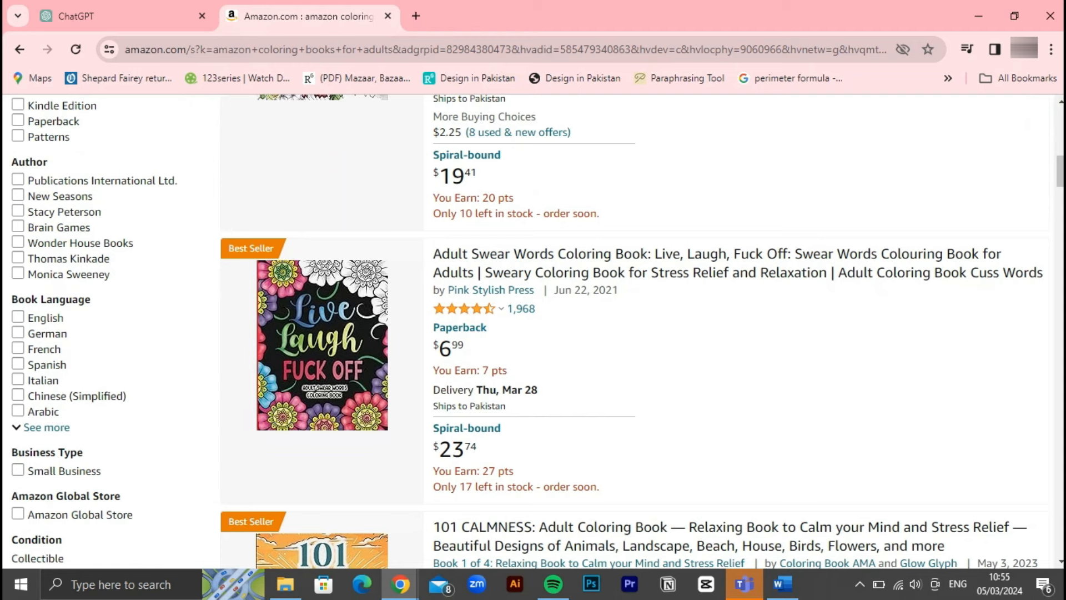
scroll(534, 333, down, 2)
scroll(533, 333, down, 2)
scroll(533, 333, down, 2)
scroll(533, 333, down, 2)
scroll(533, 333, down, 3)
scroll(533, 333, down, 2)
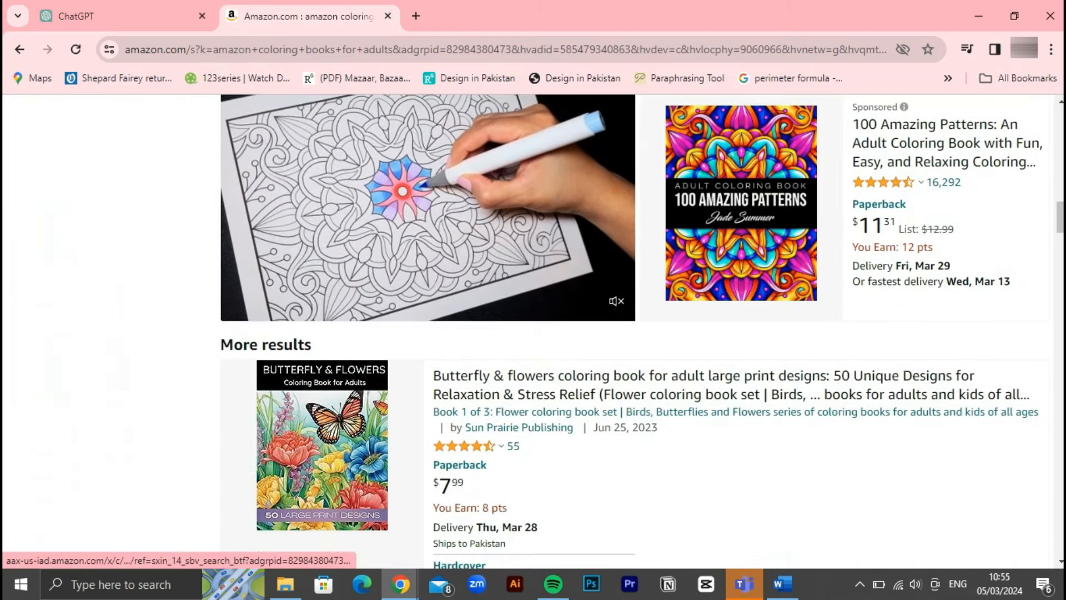
scroll(533, 334, down, 2)
scroll(533, 333, down, 3)
scroll(533, 333, down, 1)
scroll(533, 333, down, 2)
scroll(533, 333, down, 2)
scroll(533, 333, down, 2)
scroll(534, 333, down, 2)
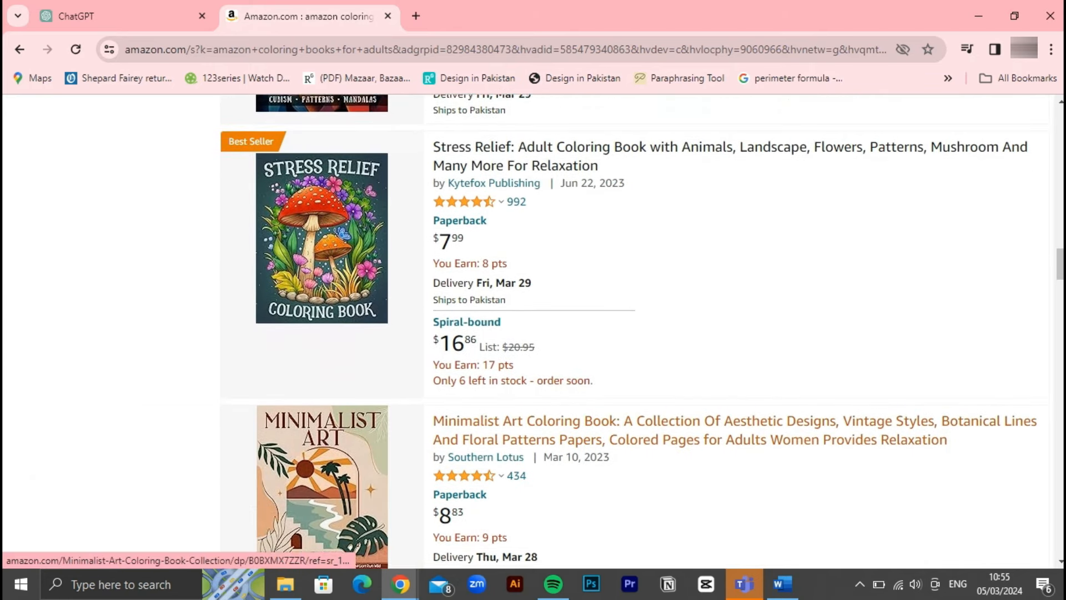
scroll(533, 333, down, 2)
scroll(533, 333, down, 2)
scroll(533, 333, down, 1)
scroll(533, 333, down, 2)
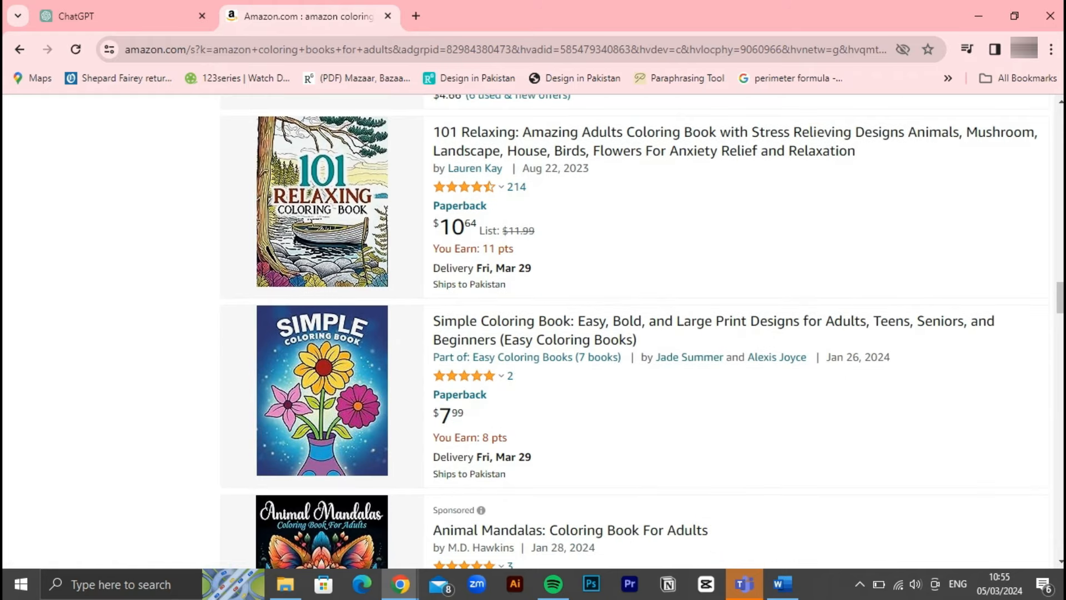
scroll(533, 333, up, 5)
scroll(533, 333, up, 4)
scroll(533, 334, up, 5)
scroll(533, 333, up, 6)
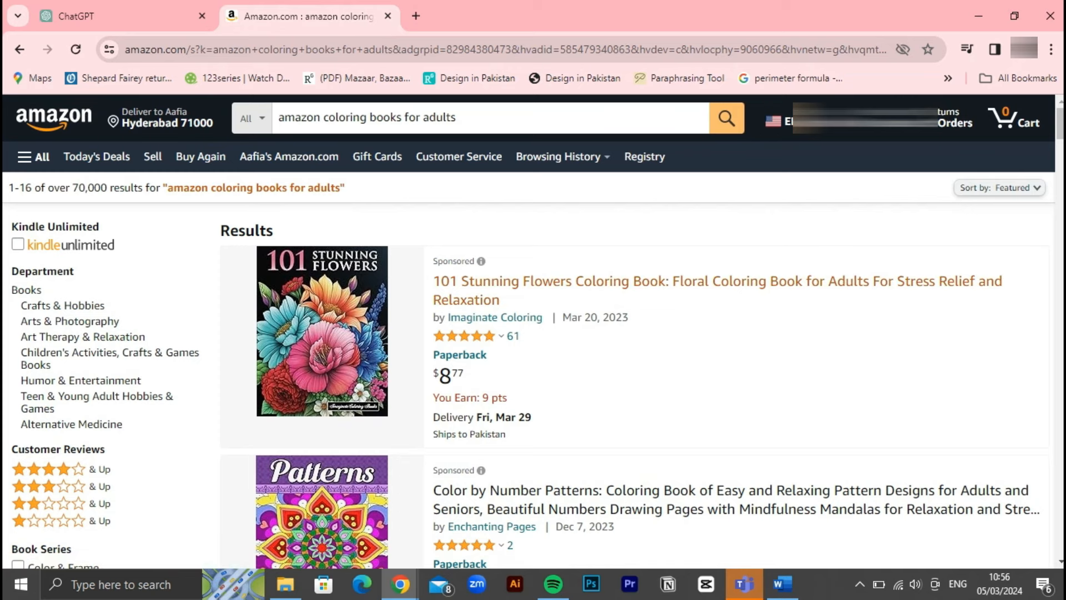
Step: Review the '101 Stunning Flowers Coloring Book' product page from the sponsored results
click(322, 331)
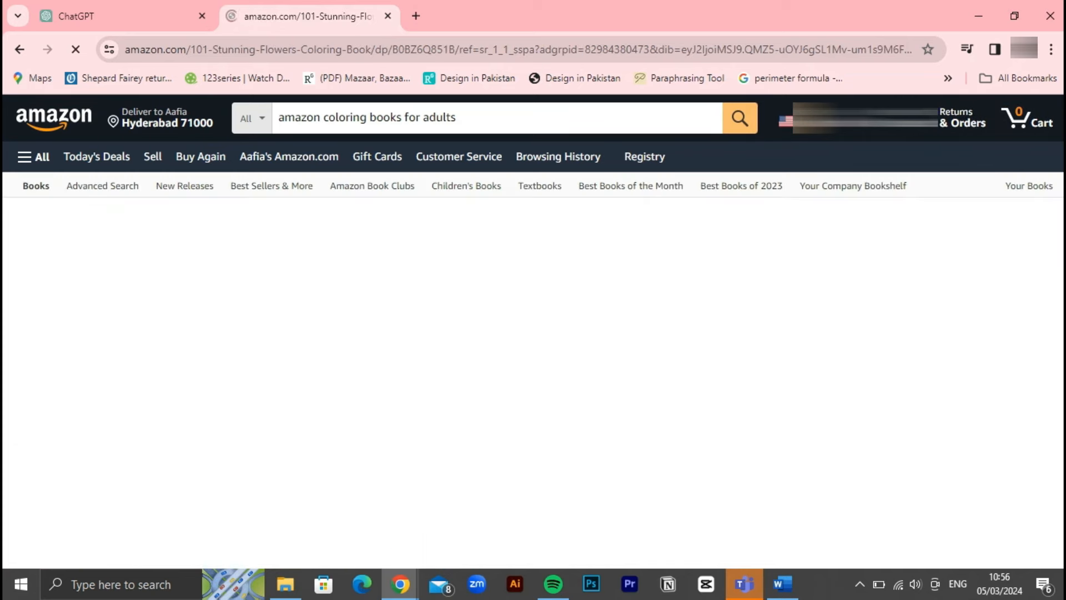
scroll(533, 333, down, 3)
scroll(533, 333, down, 2)
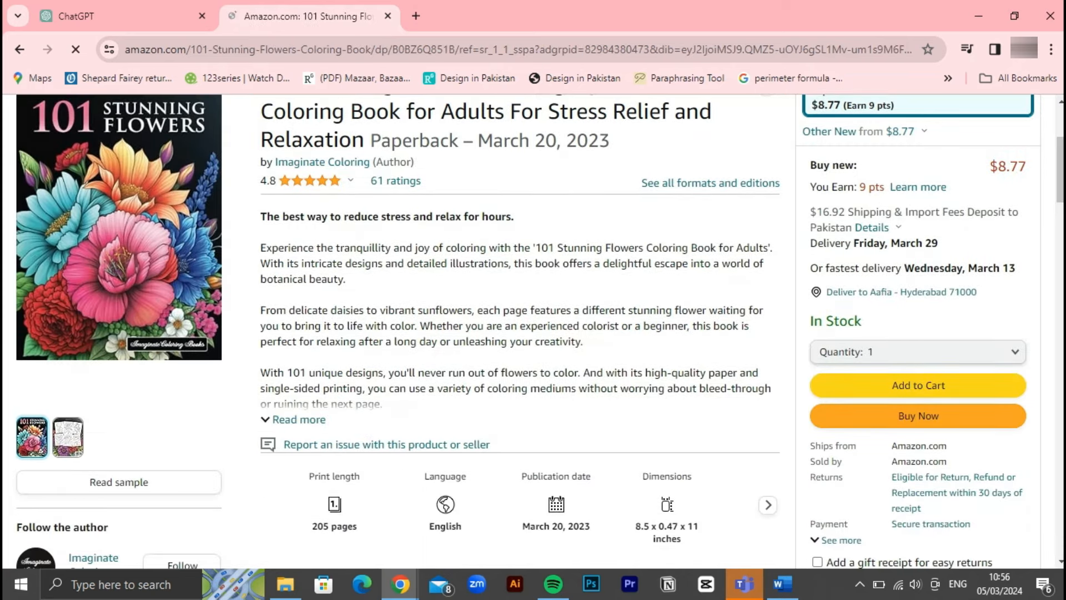
scroll(533, 333, down, 3)
scroll(533, 333, down, 3)
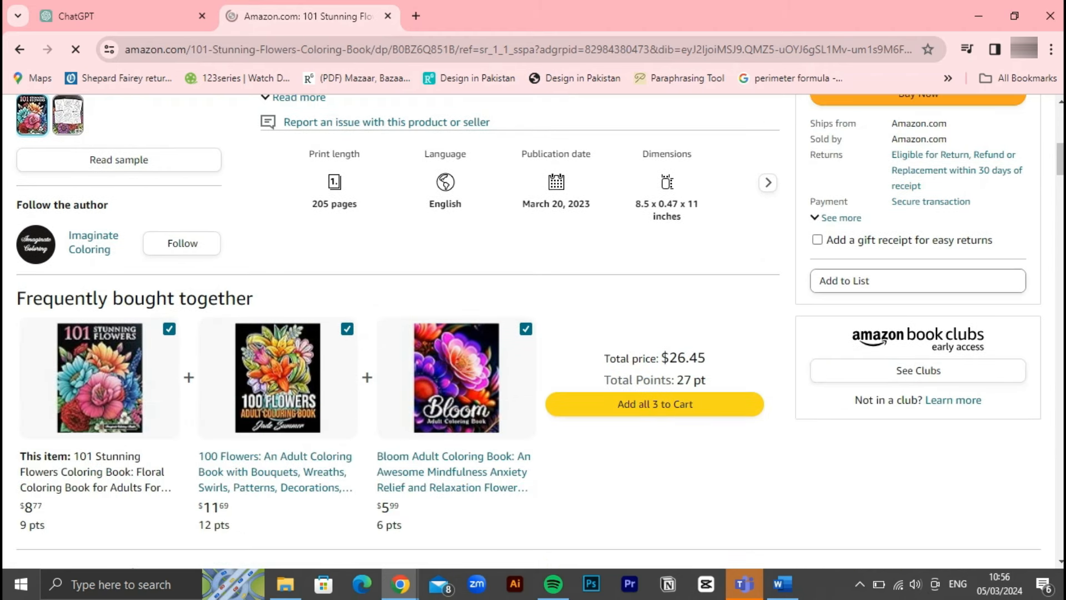
scroll(533, 334, down, 3)
scroll(533, 333, down, 3)
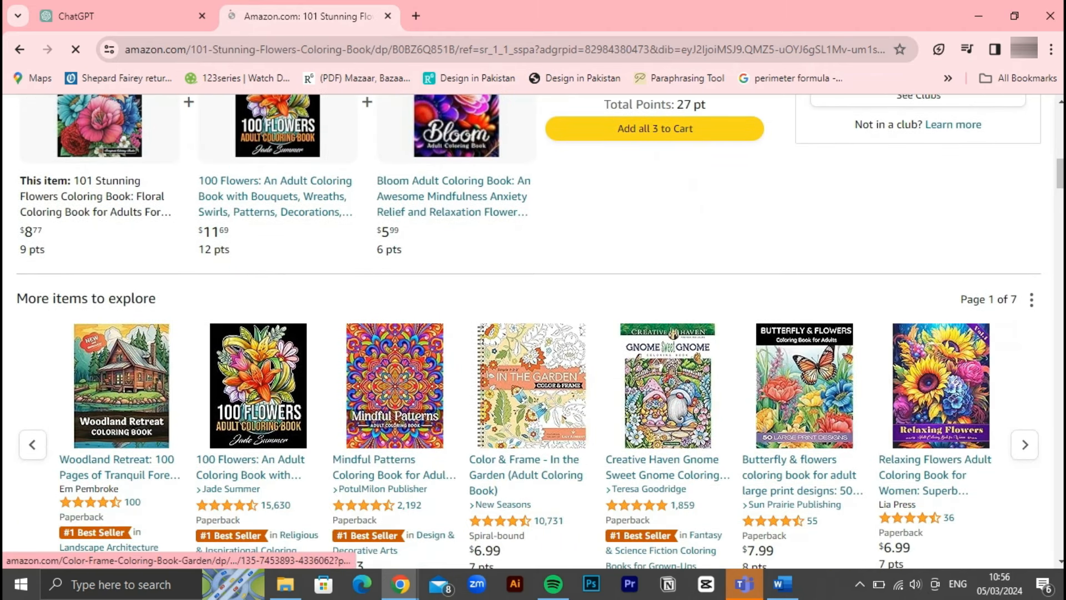
scroll(533, 333, down, 2)
scroll(534, 334, up, 3)
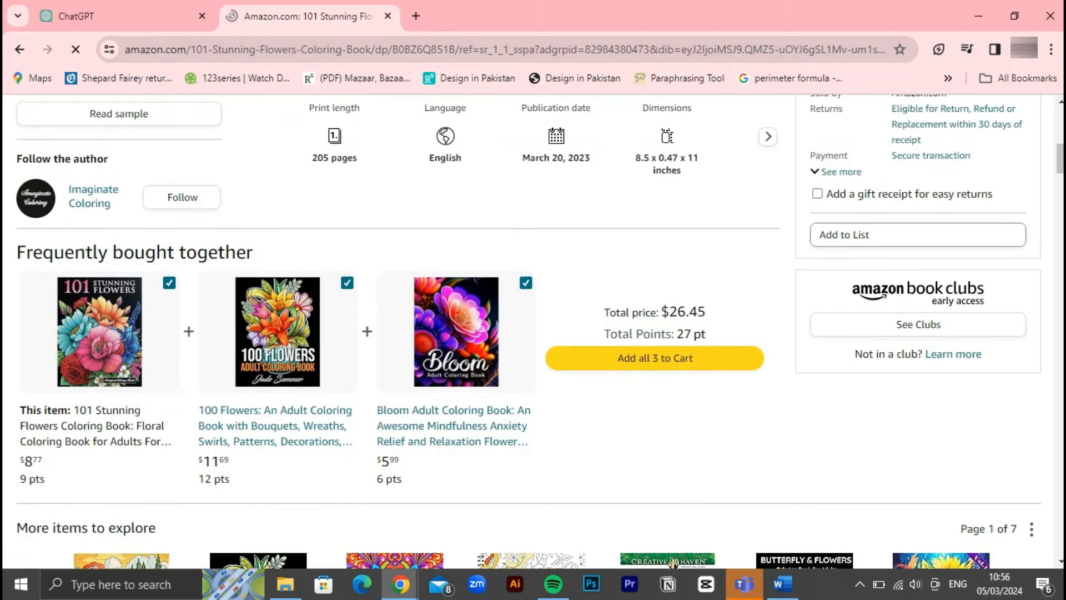
scroll(533, 333, up, 3)
scroll(533, 333, up, 3)
scroll(533, 333, up, 5)
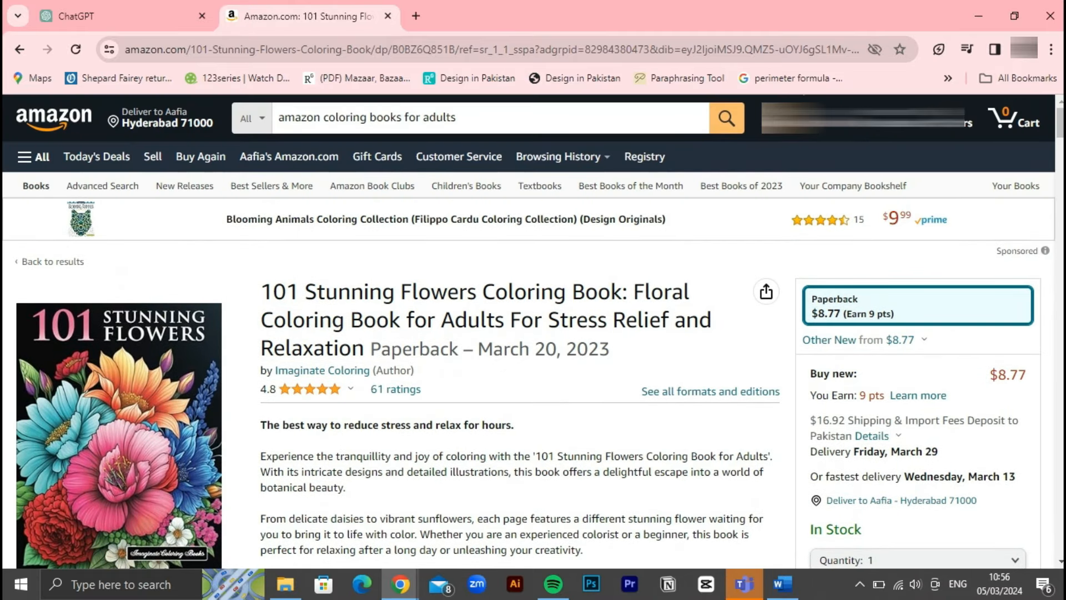
scroll(534, 334, down, 1)
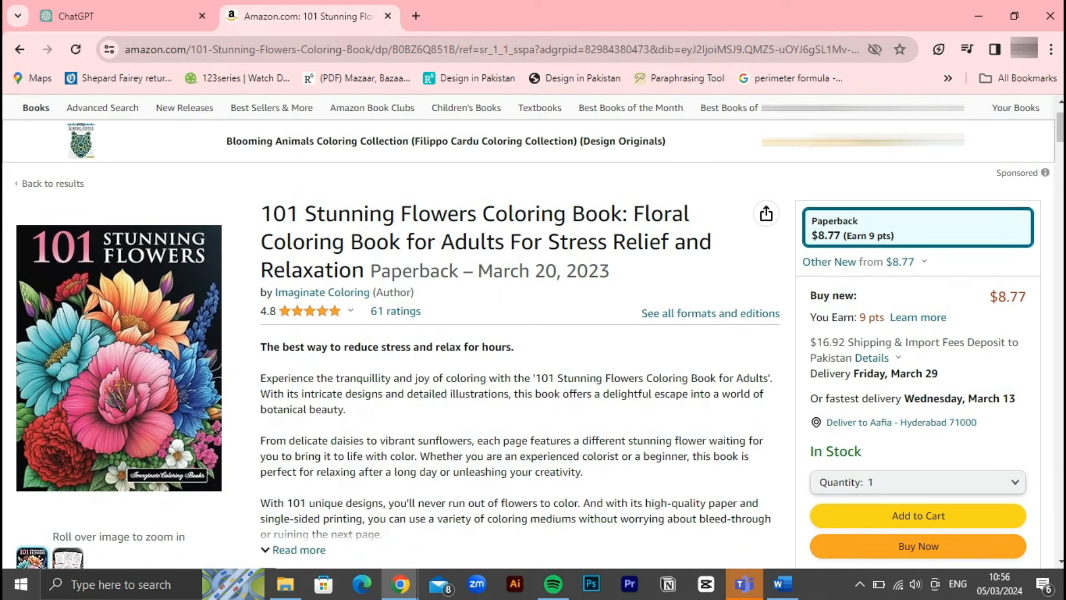
scroll(533, 333, down, 1)
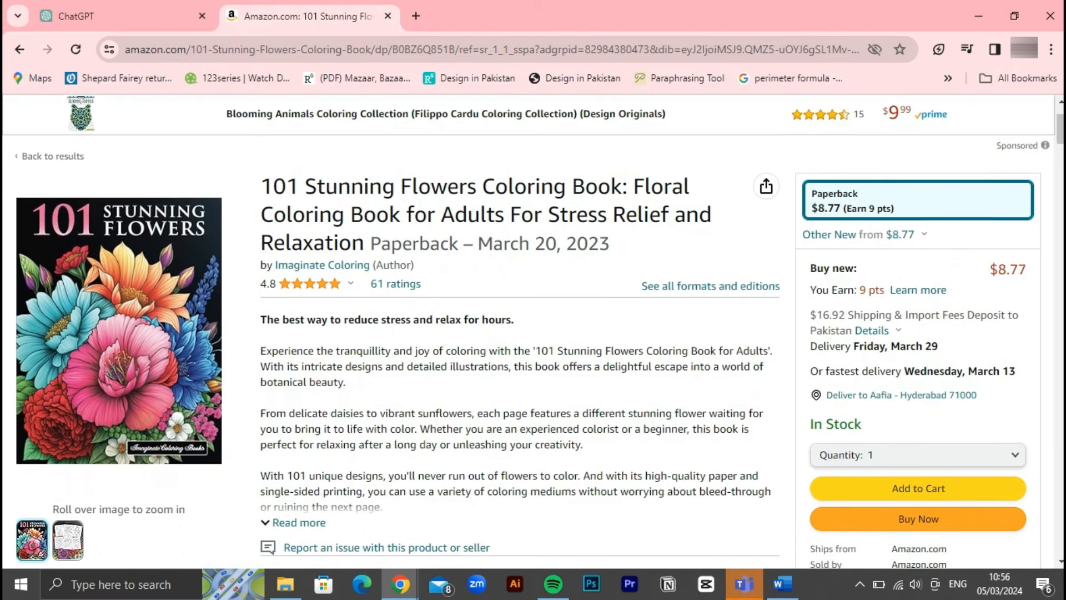
scroll(533, 333, down, 2)
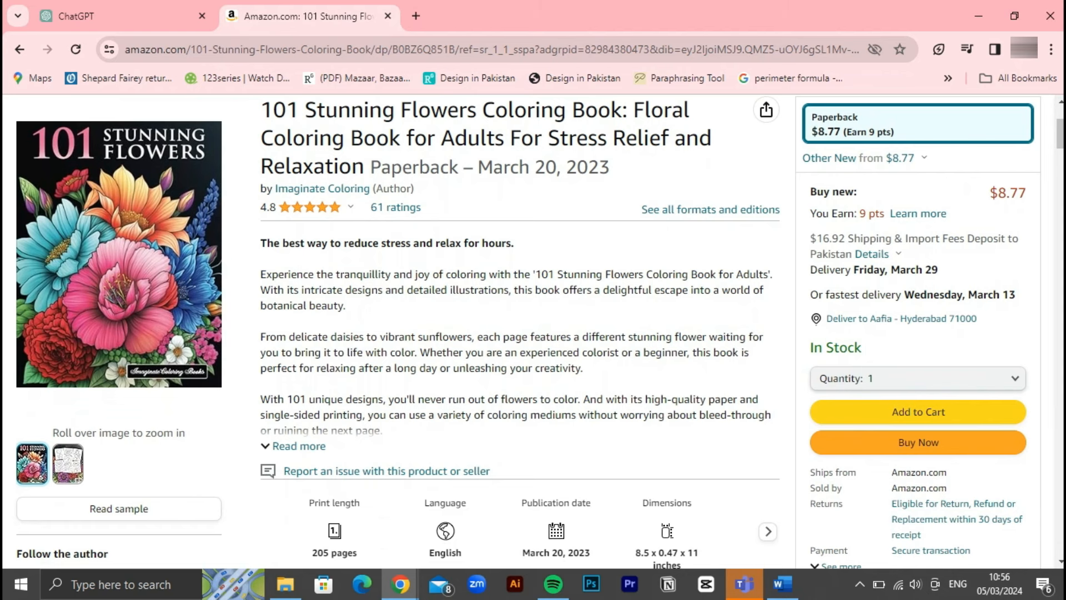
scroll(533, 333, down, 1)
scroll(533, 333, up, 2)
scroll(533, 333, up, 3)
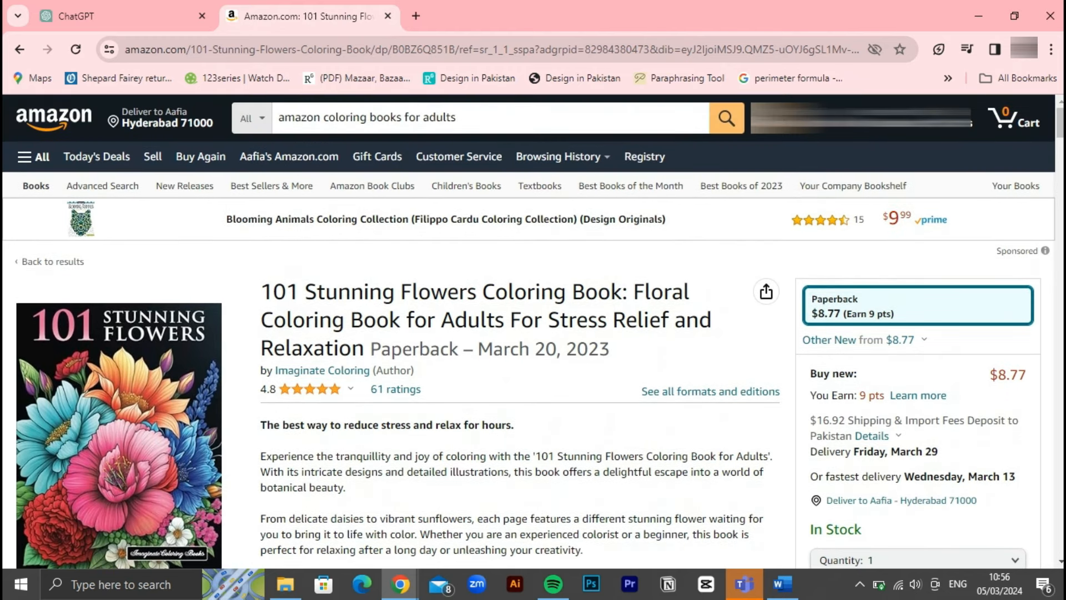
scroll(533, 333, down, 3)
scroll(533, 334, down, 3)
scroll(533, 334, down, 2)
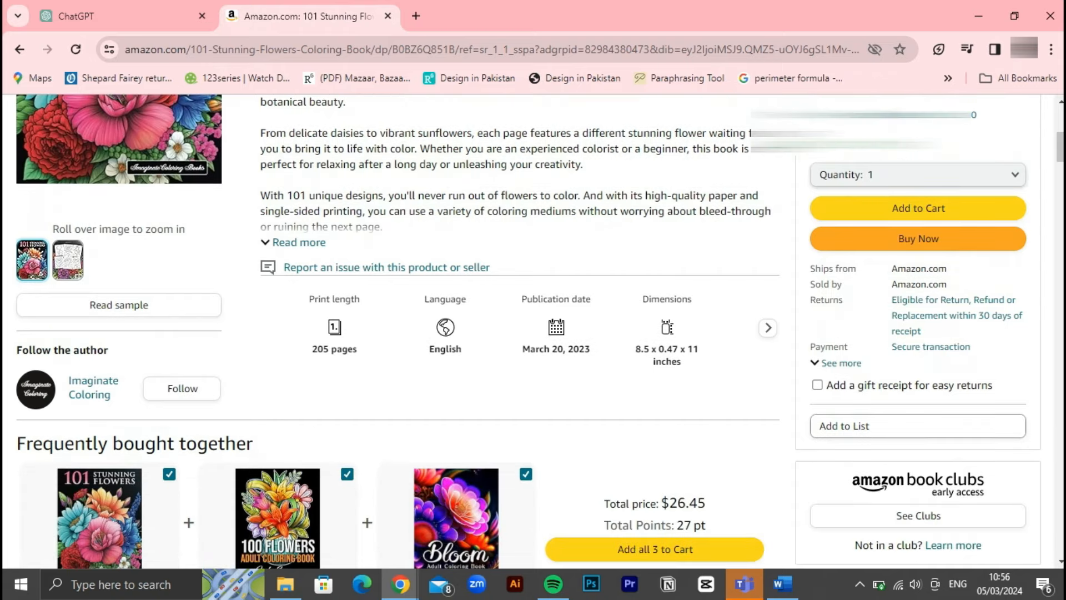
scroll(533, 333, down, 3)
scroll(533, 333, down, 3)
scroll(533, 334, down, 2)
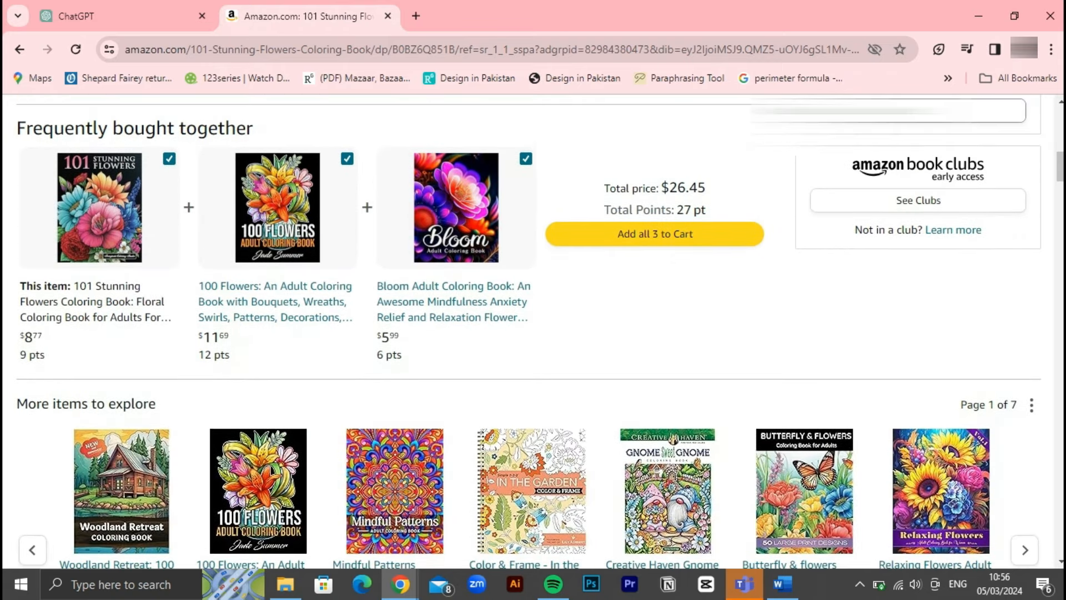
scroll(533, 334, up, 10)
scroll(533, 333, up, 5)
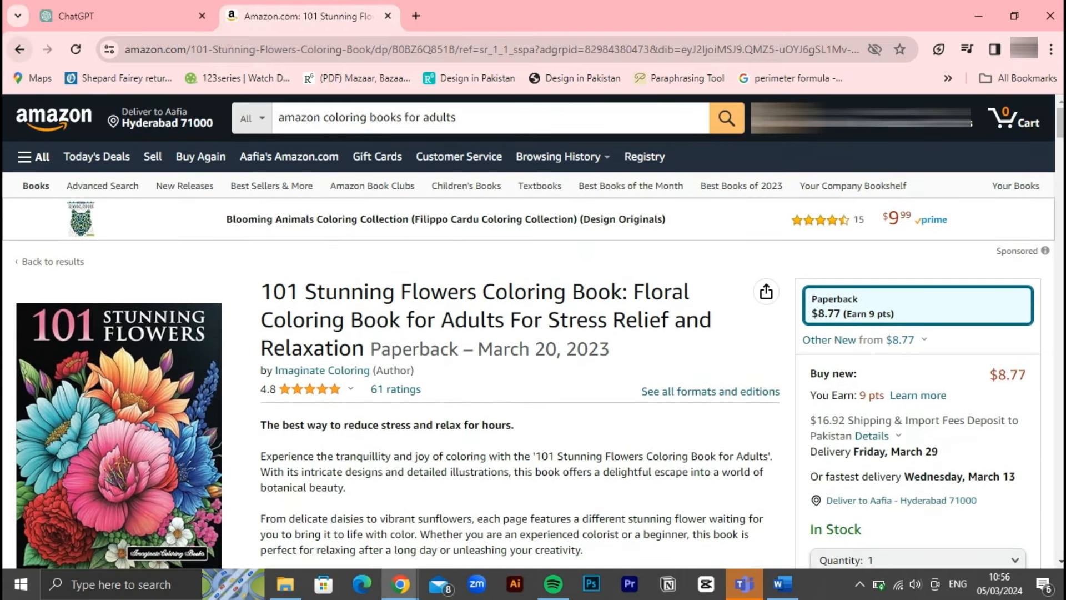
Step: Review the Color by Number Patterns and Adult Swear Words Coloring Book listings from the search results
click(21, 50)
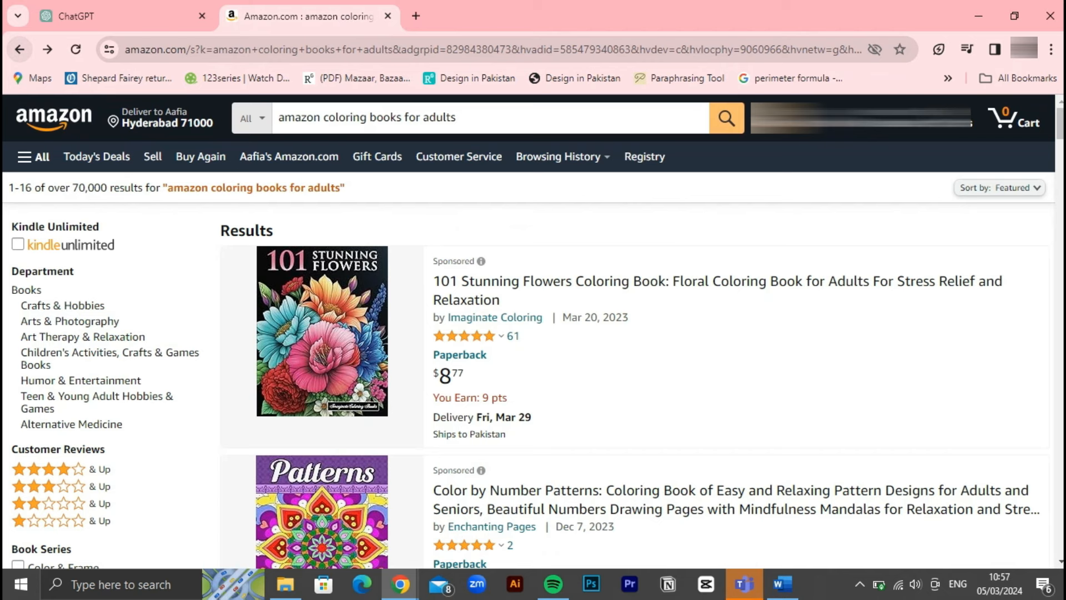
scroll(533, 334, down, 3)
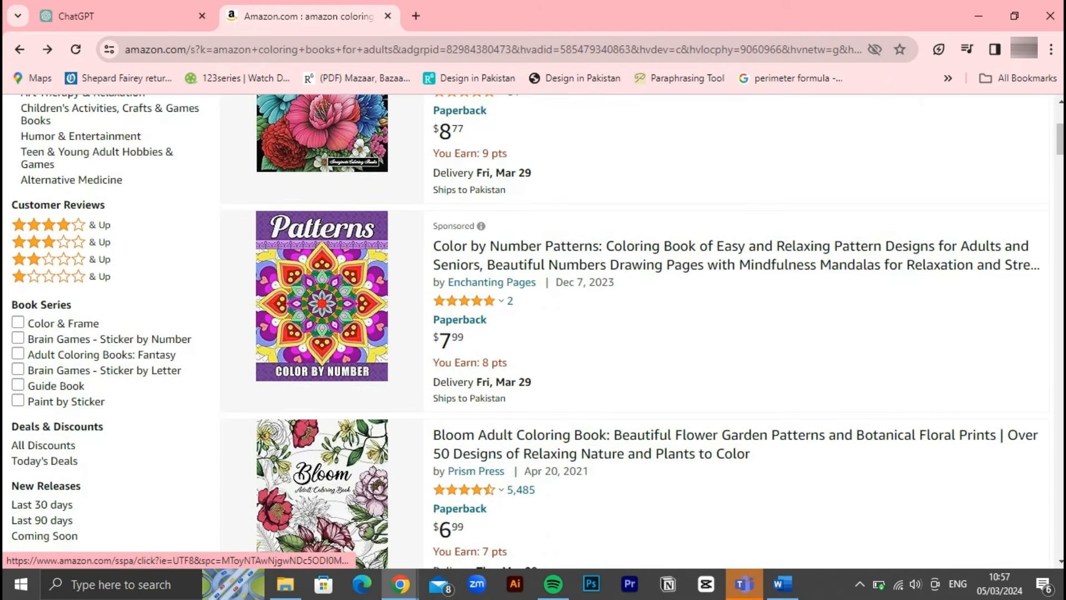
scroll(534, 333, down, 2)
scroll(533, 334, up, 1)
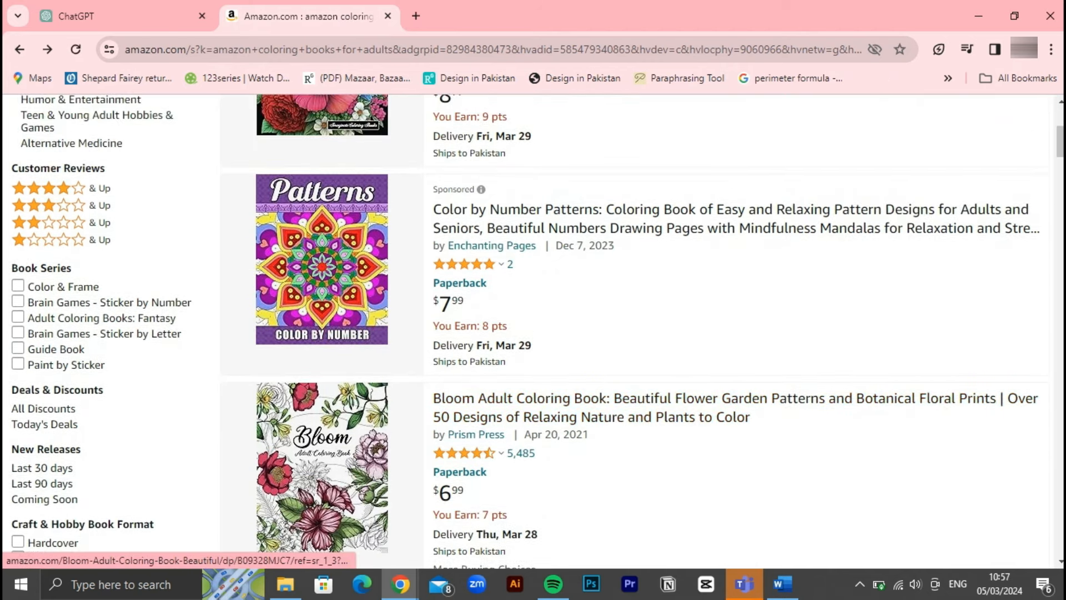
click(322, 259)
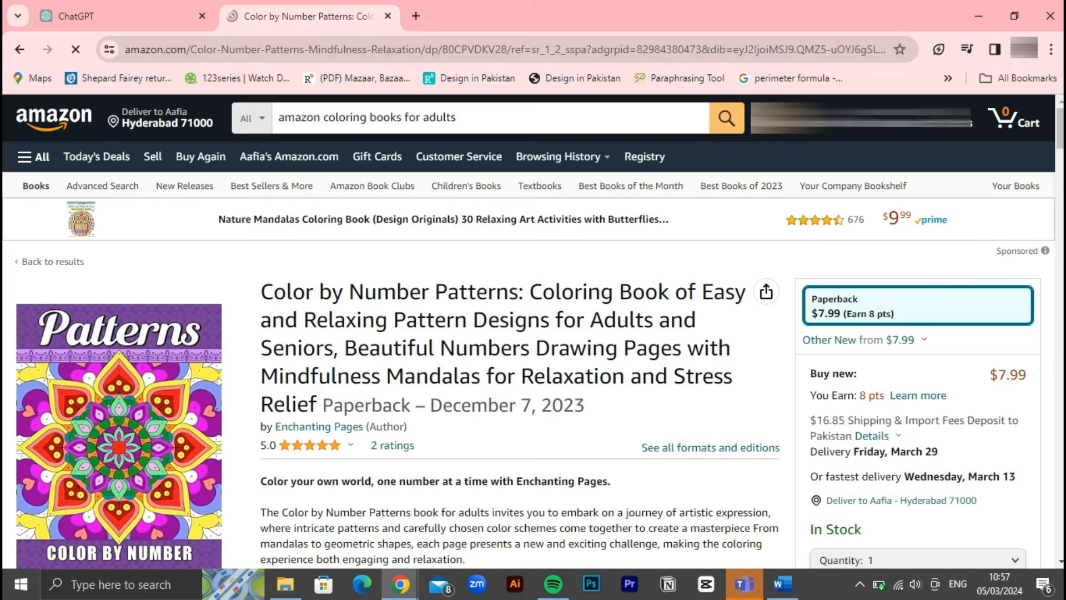
scroll(534, 375, down, 1)
scroll(533, 333, down, 2)
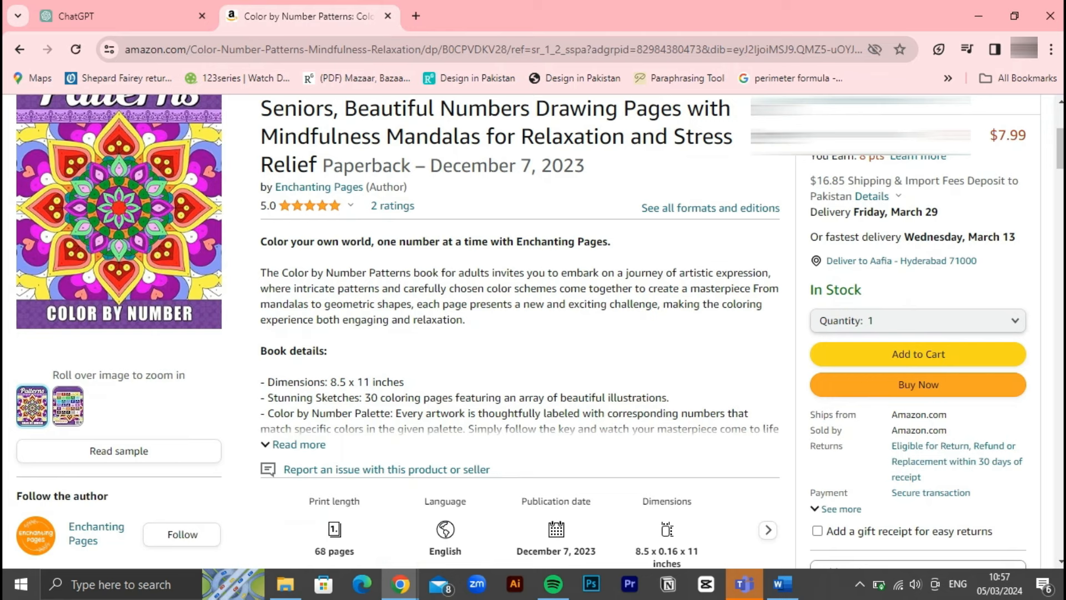
scroll(533, 333, down, 1)
scroll(533, 334, down, 1)
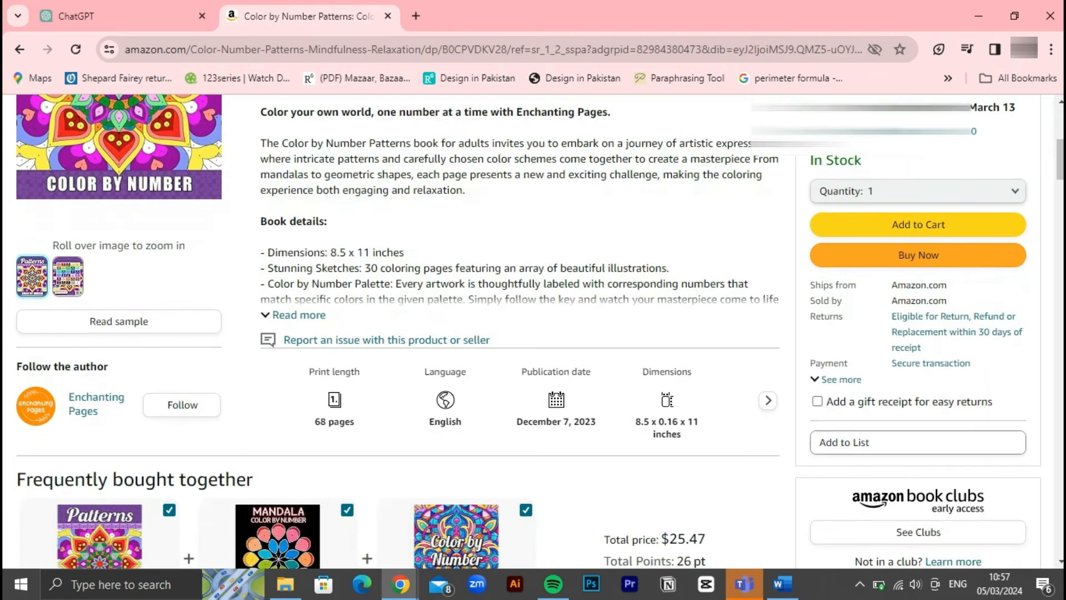
scroll(533, 333, down, 1)
scroll(533, 334, down, 1)
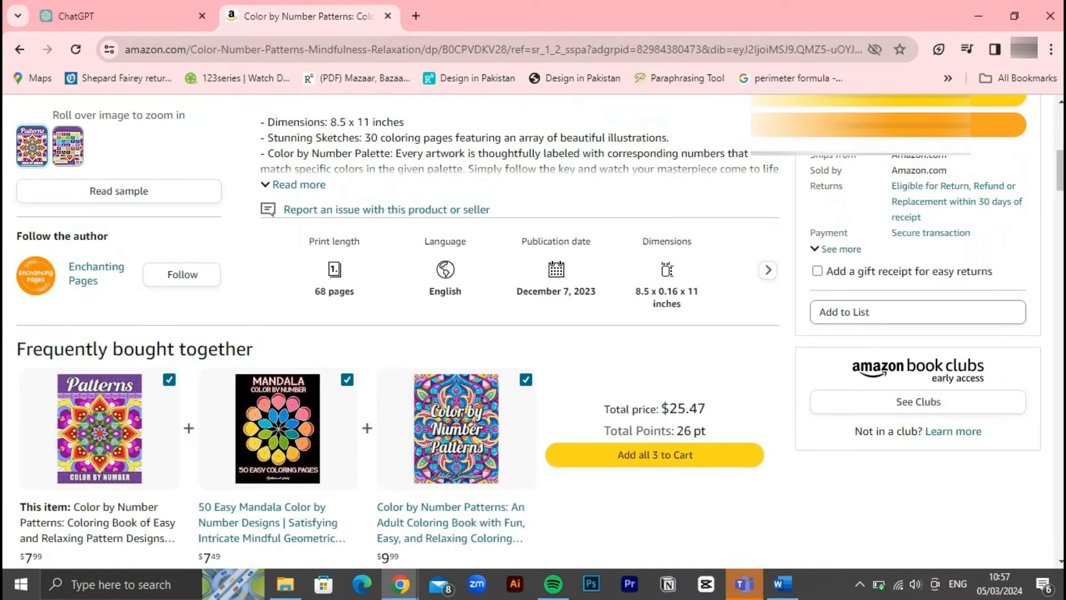
scroll(534, 334, up, 3)
scroll(534, 333, up, 3)
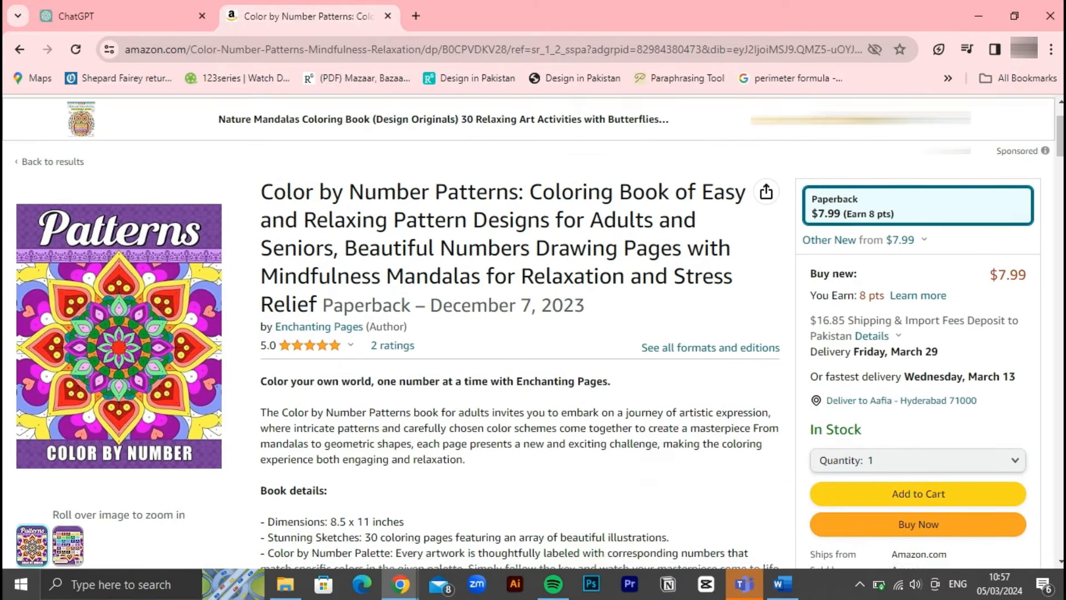
scroll(533, 333, up, 2)
scroll(533, 333, up, 1)
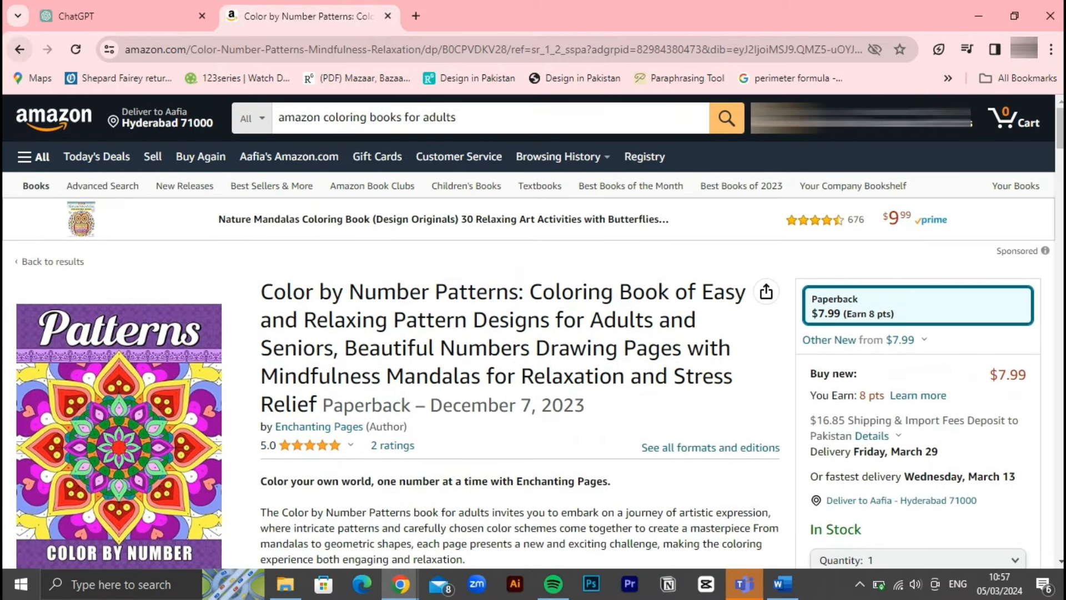
click(19, 48)
scroll(533, 333, down, 3)
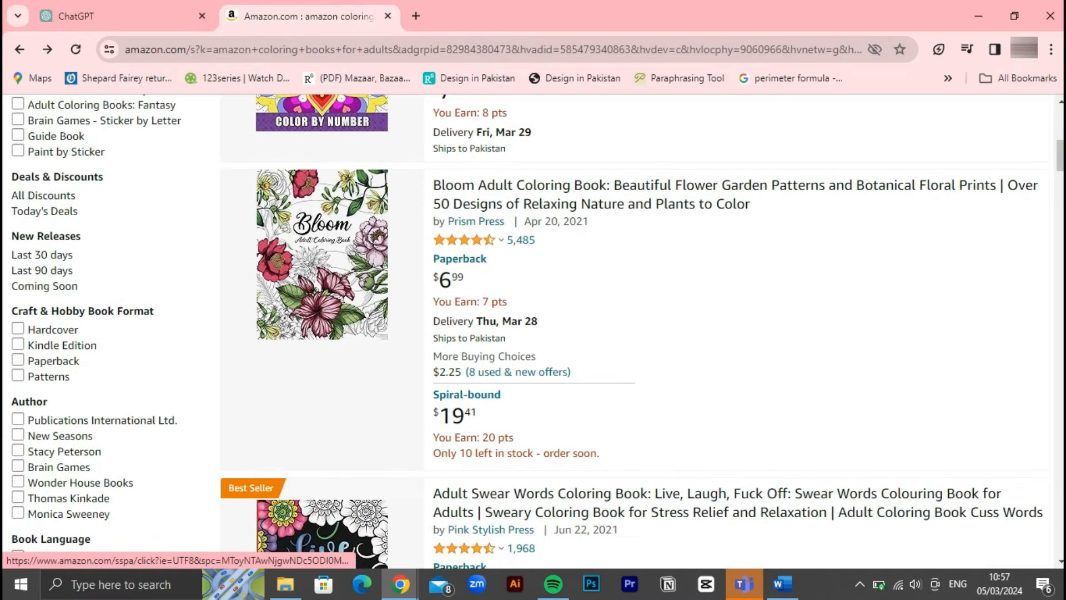
scroll(533, 333, down, 3)
click(321, 304)
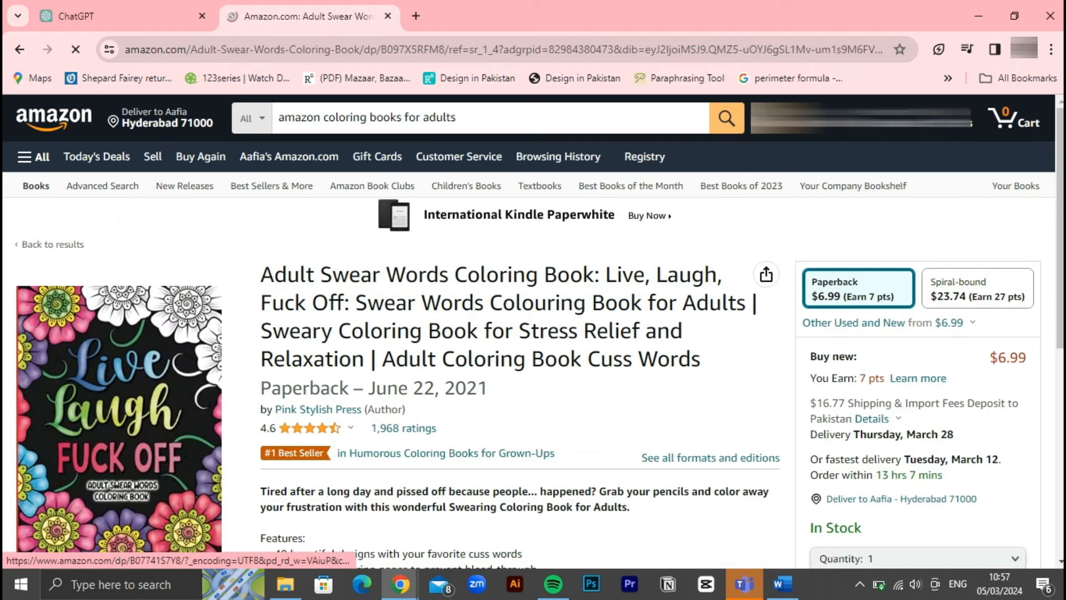
scroll(533, 333, down, 2)
scroll(533, 334, down, 3)
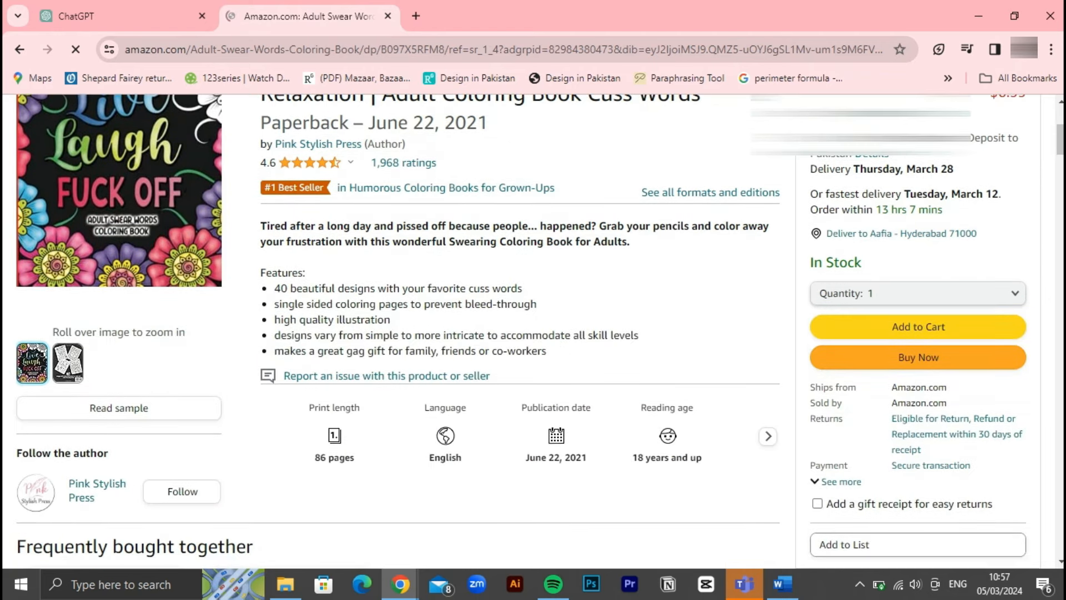
scroll(533, 333, down, 2)
Step: Send ChatGPT the request for 50 mandala design prompts for an adult coloring book
key(ctrl+shift+Tab)
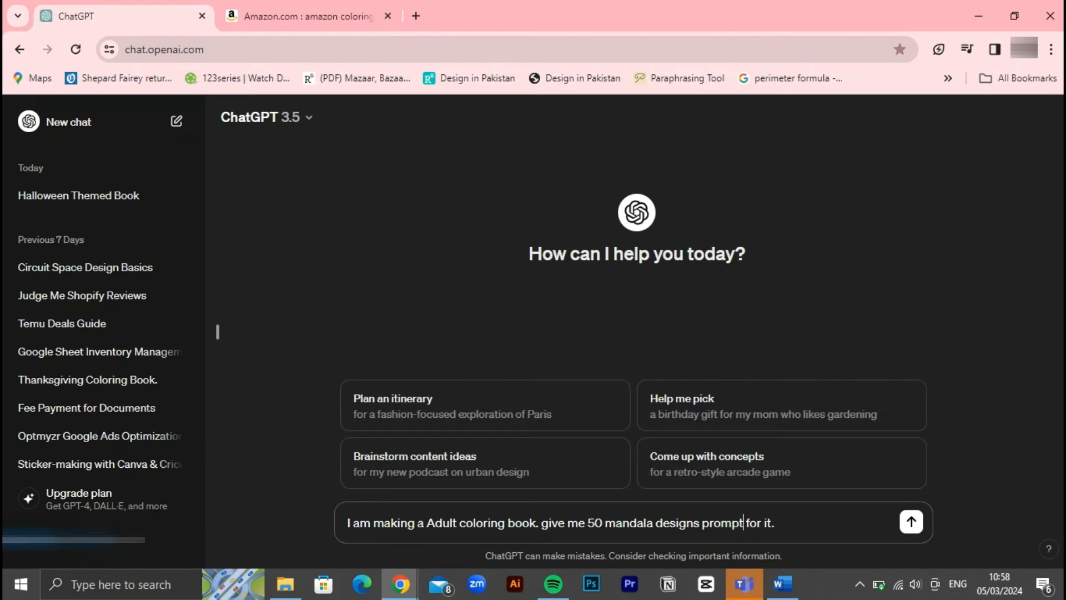
key(Return)
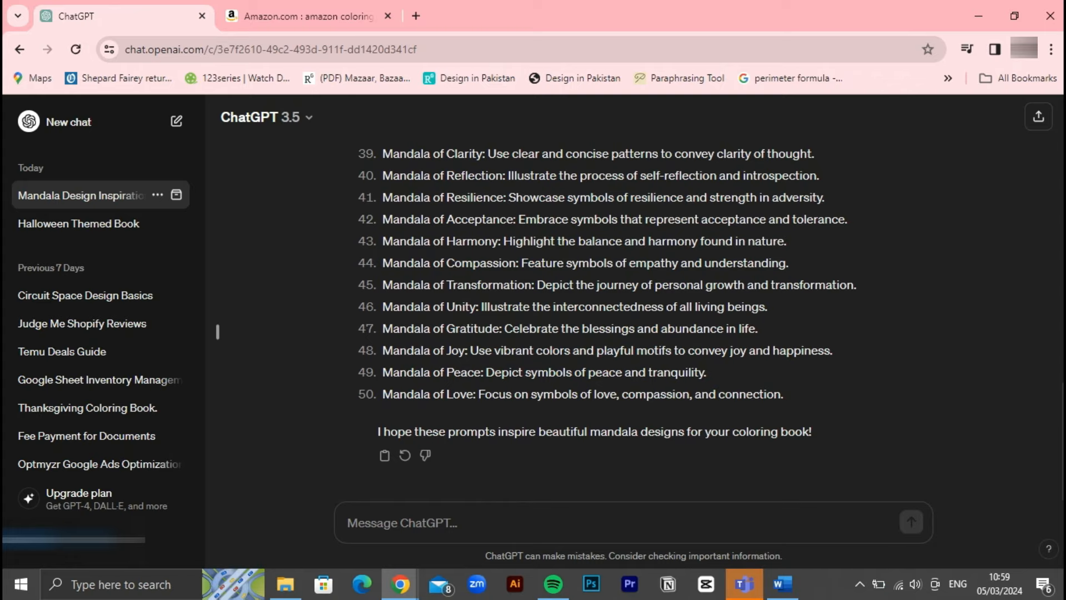
scroll(617, 333, up, 10)
Step: Search Google for 'leonardo ai' in a new tab and go to the official leonardo.ai site
click(416, 16)
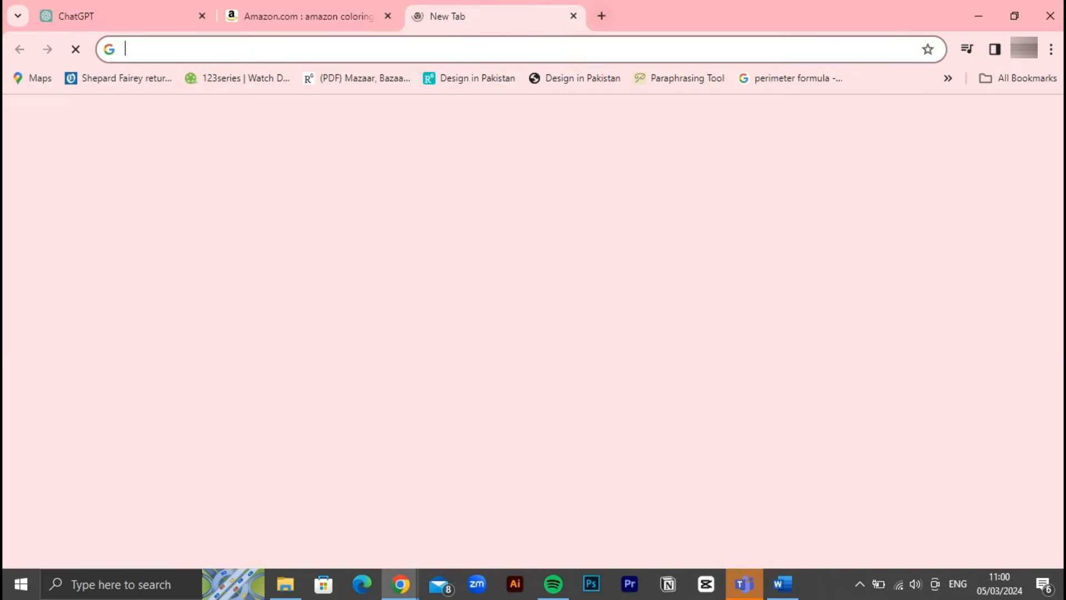
text(le)
key(Return)
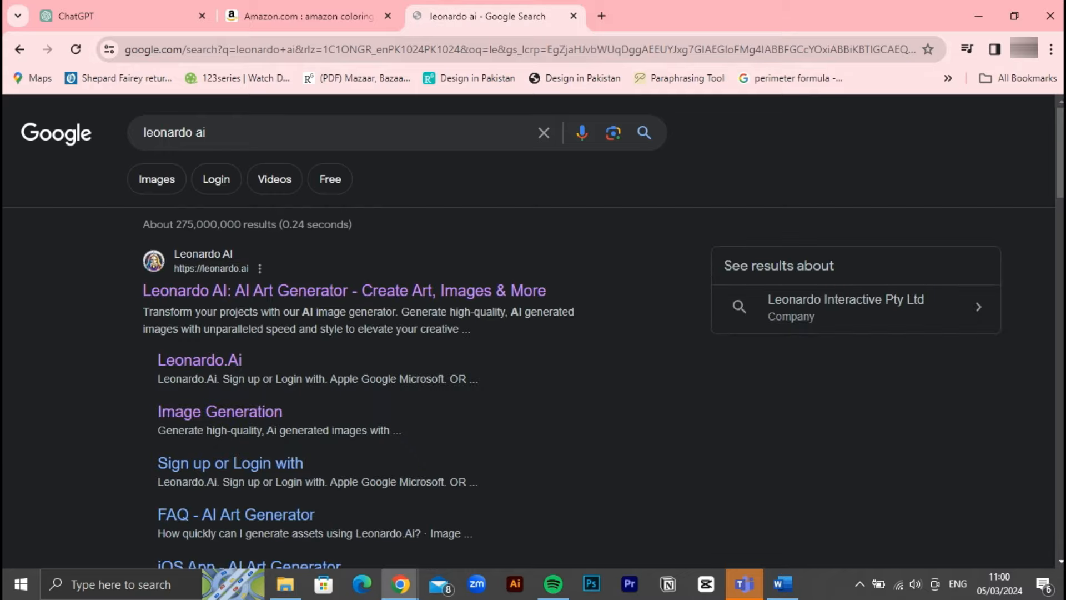
click(344, 290)
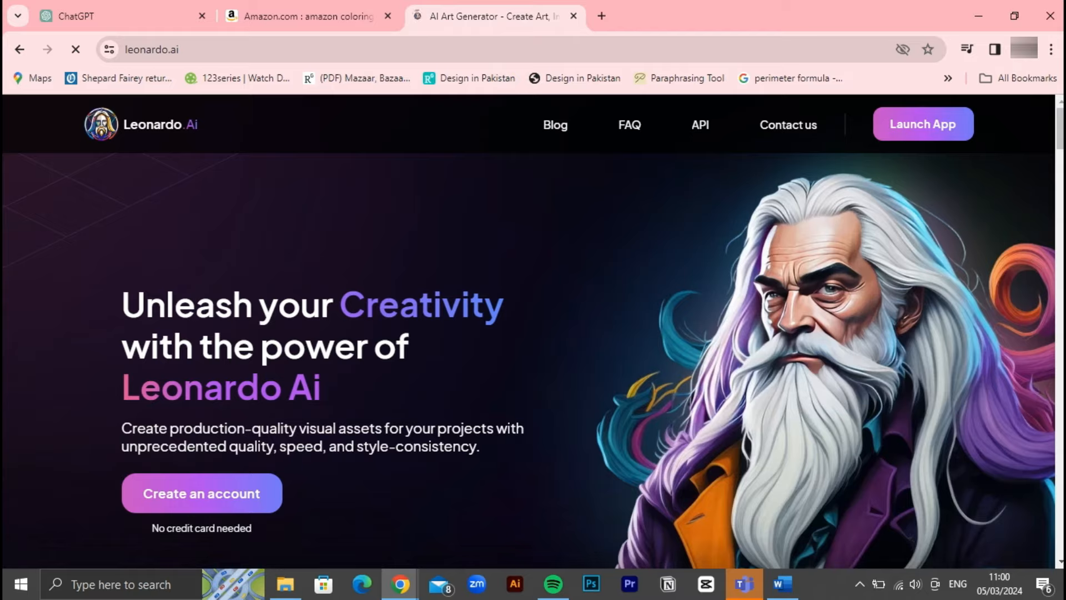
Step: Launch the Leonardo.Ai app to reach its home dashboard
click(937, 123)
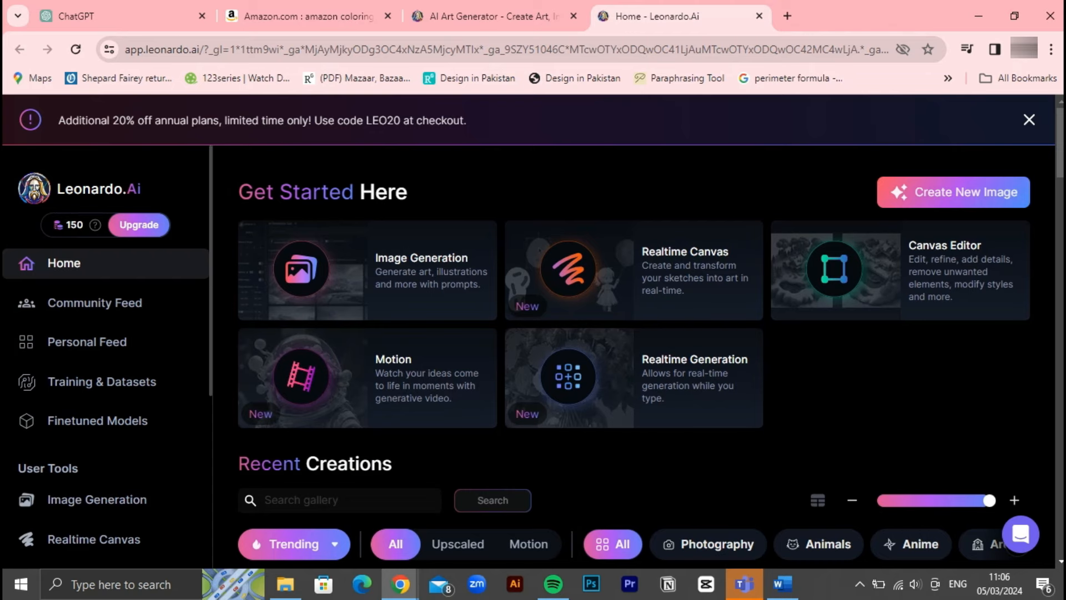
scroll(633, 334, down, 3)
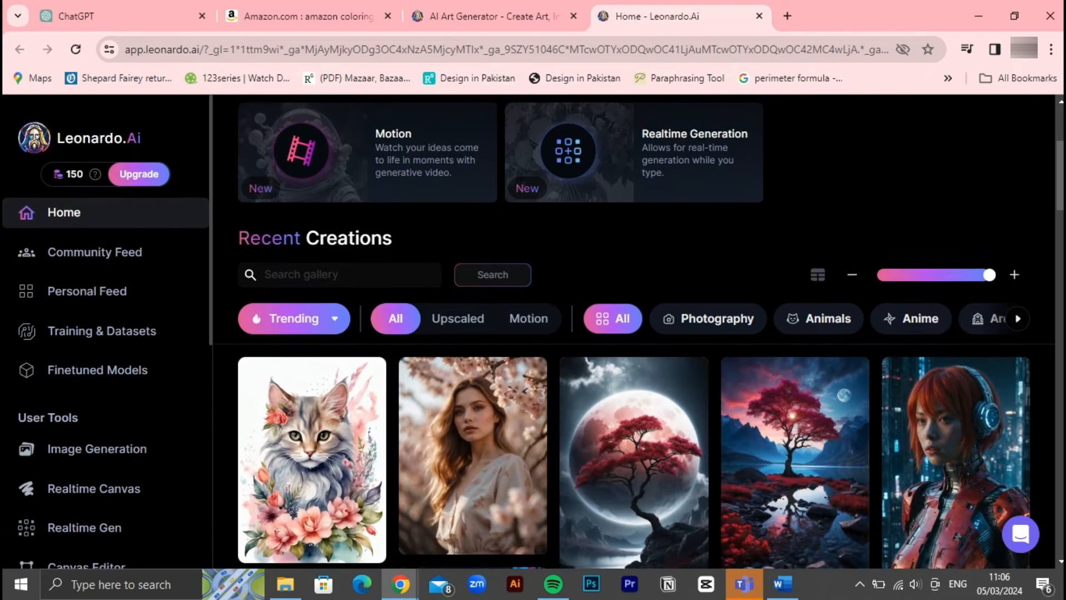
scroll(633, 334, down, 3)
scroll(633, 333, down, 3)
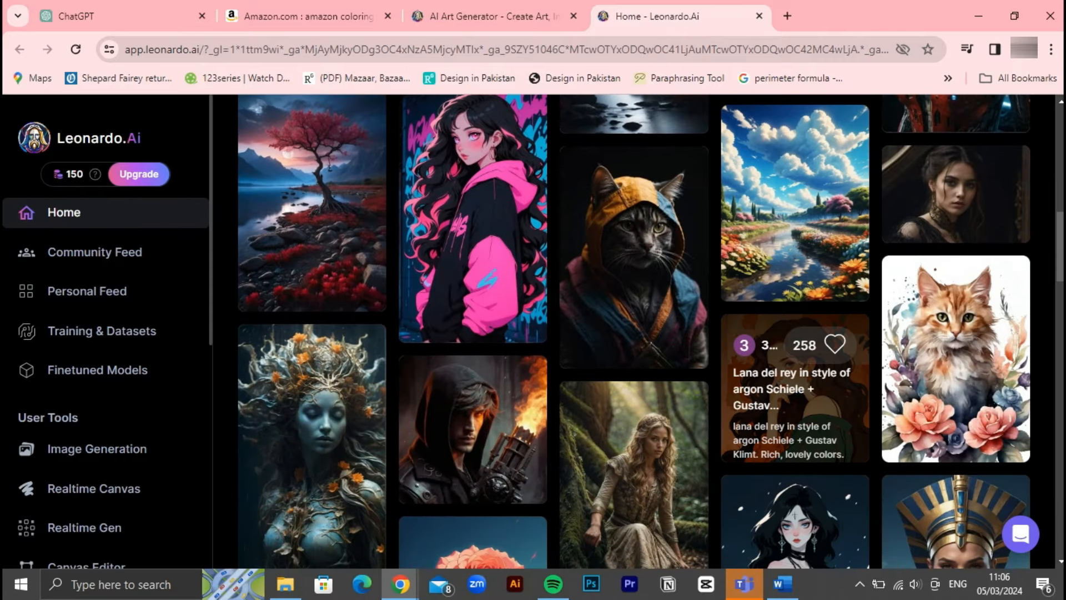
scroll(791, 374, down, 2)
scroll(791, 374, down, 3)
scroll(792, 376, down, 3)
scroll(791, 375, down, 3)
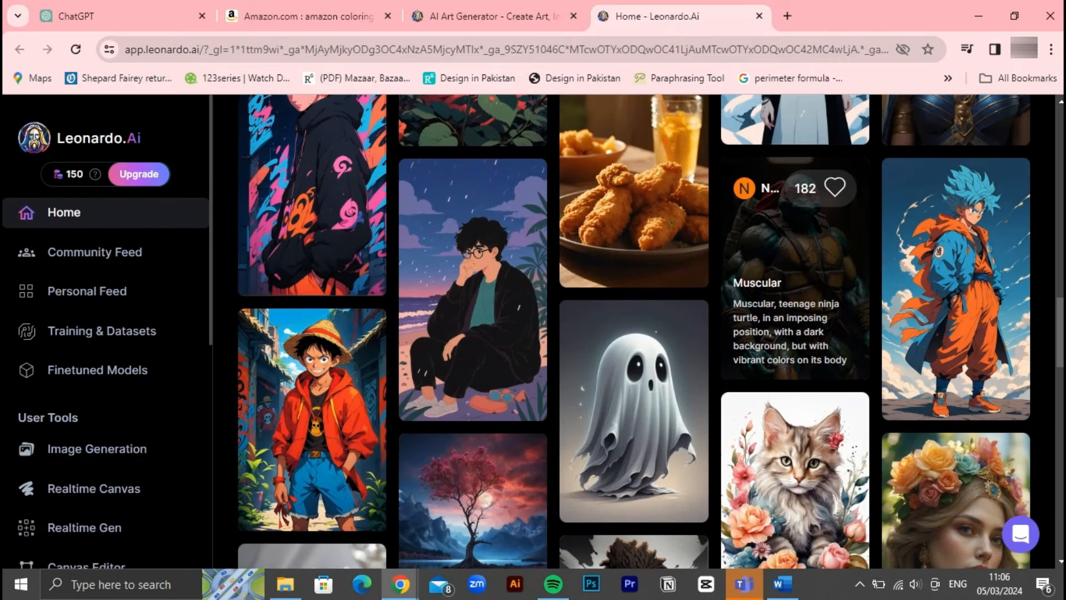
scroll(791, 375, down, 5)
scroll(791, 374, down, 1)
scroll(791, 375, up, 5)
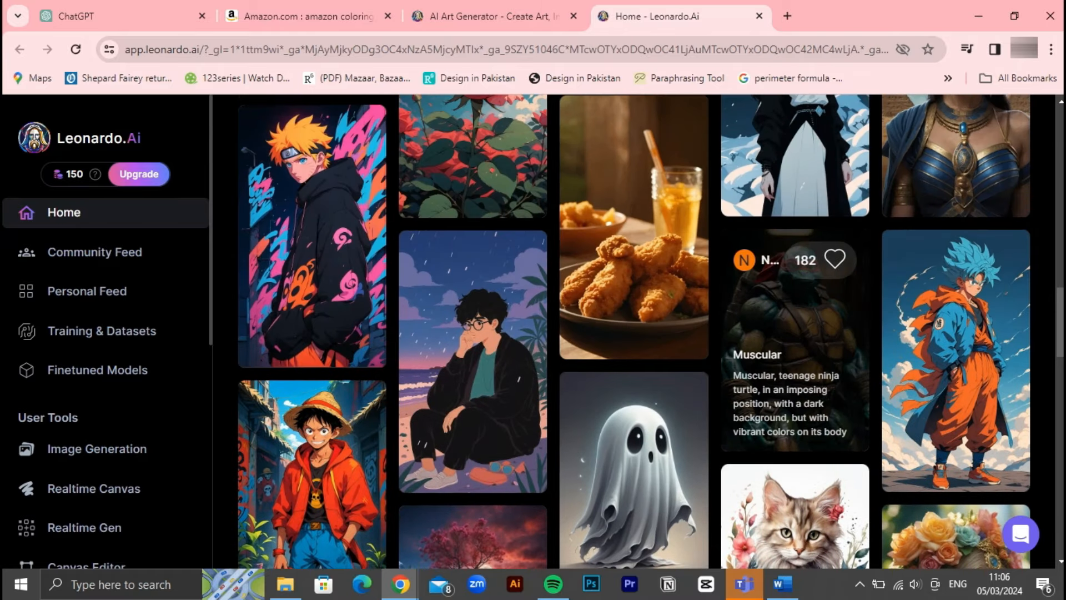
scroll(792, 375, up, 2)
scroll(791, 375, up, 5)
scroll(792, 375, up, 5)
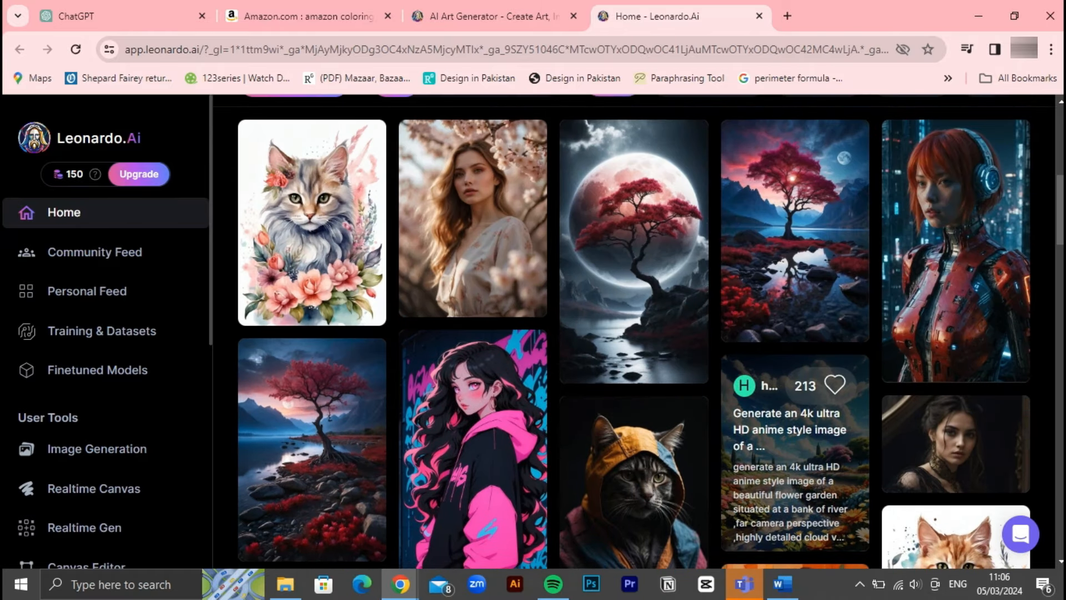
scroll(791, 375, up, 1)
scroll(791, 375, down, 3)
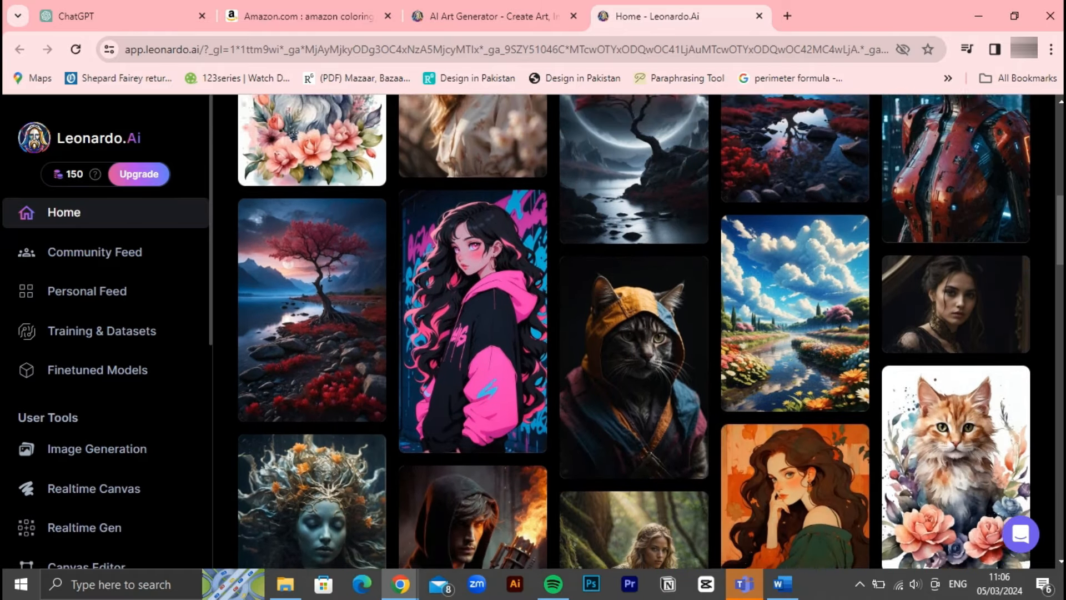
scroll(791, 375, up, 4)
scroll(791, 375, up, 5)
scroll(792, 375, up, 3)
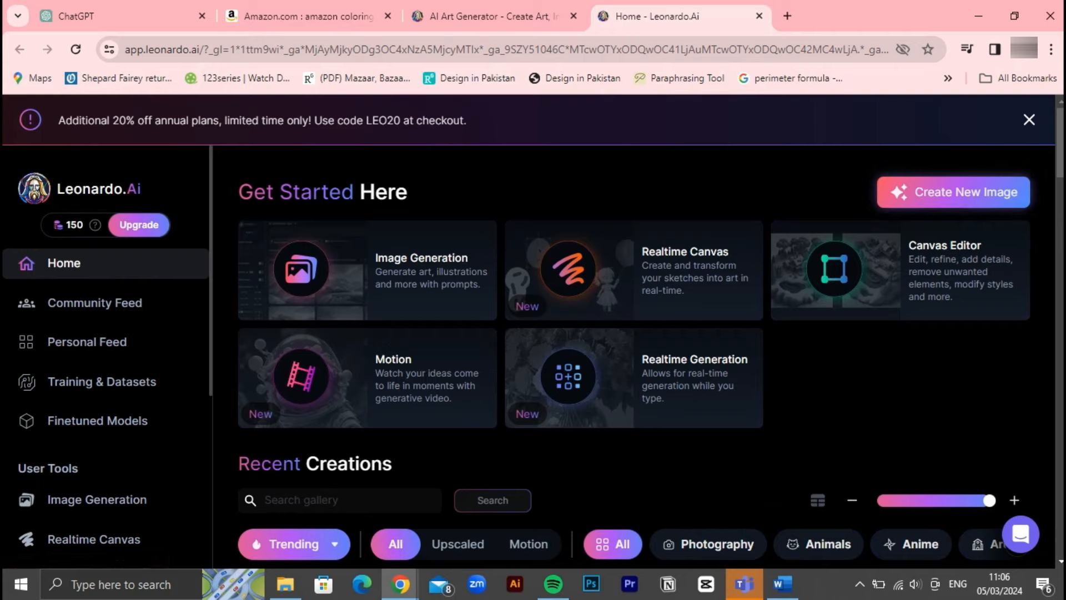
Step: Generate the black-and-white floral mandala outline coloring page at width 1080 in the image workspace
click(953, 192)
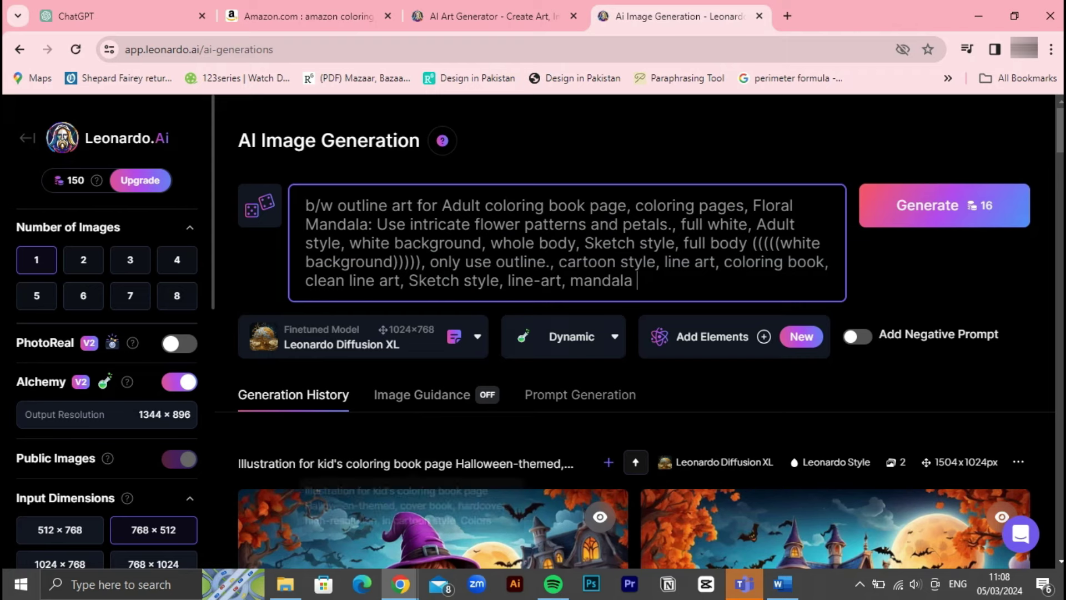
scroll(633, 375, down, 5)
scroll(109, 375, down, 3)
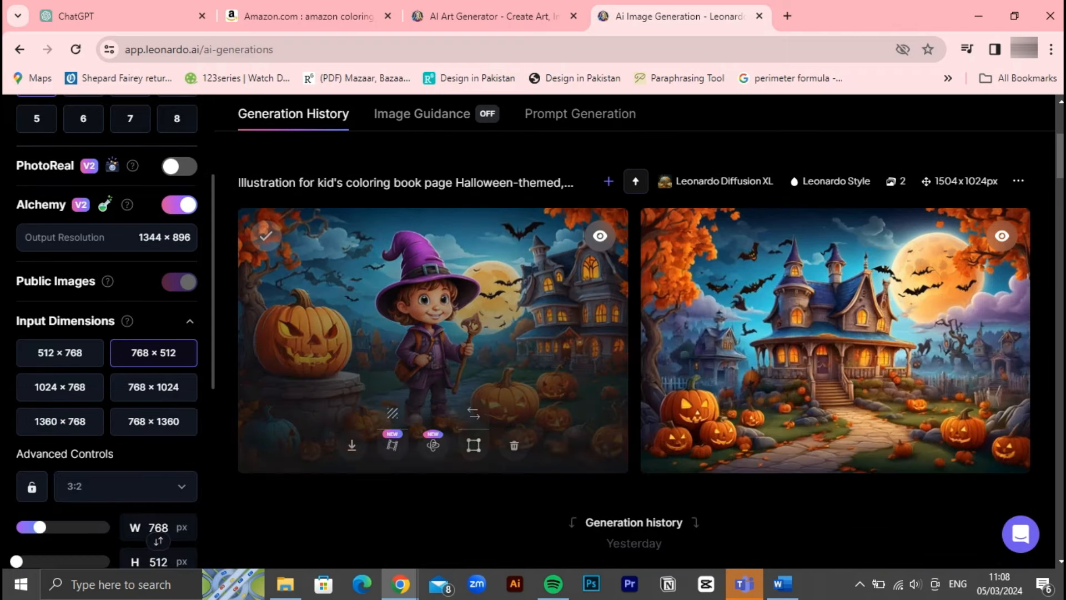
scroll(633, 376, up, 5)
scroll(109, 333, down, 3)
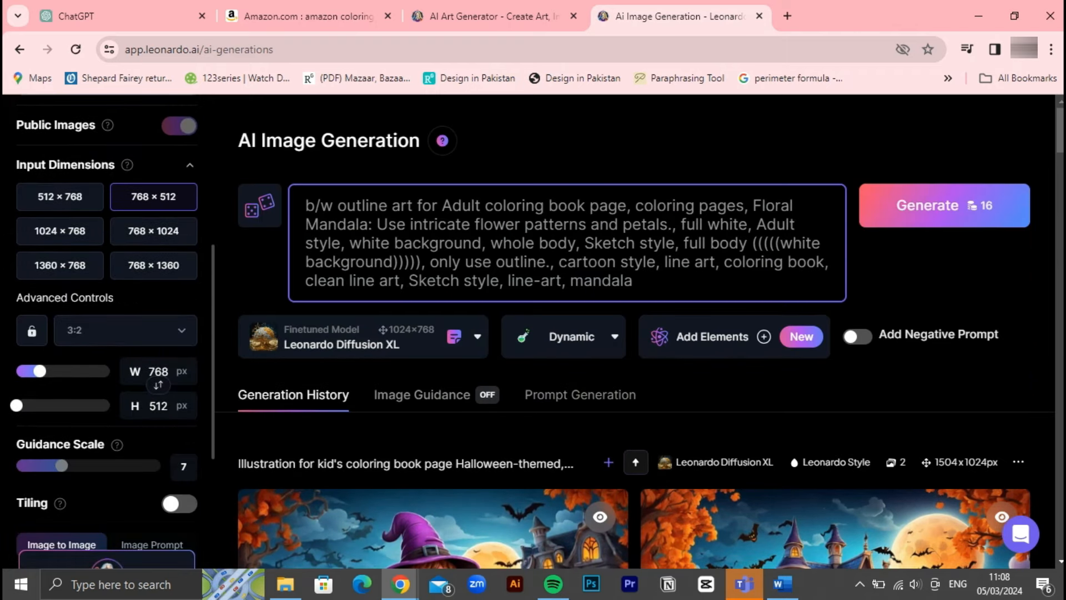
double_click(159, 371)
text(1080)
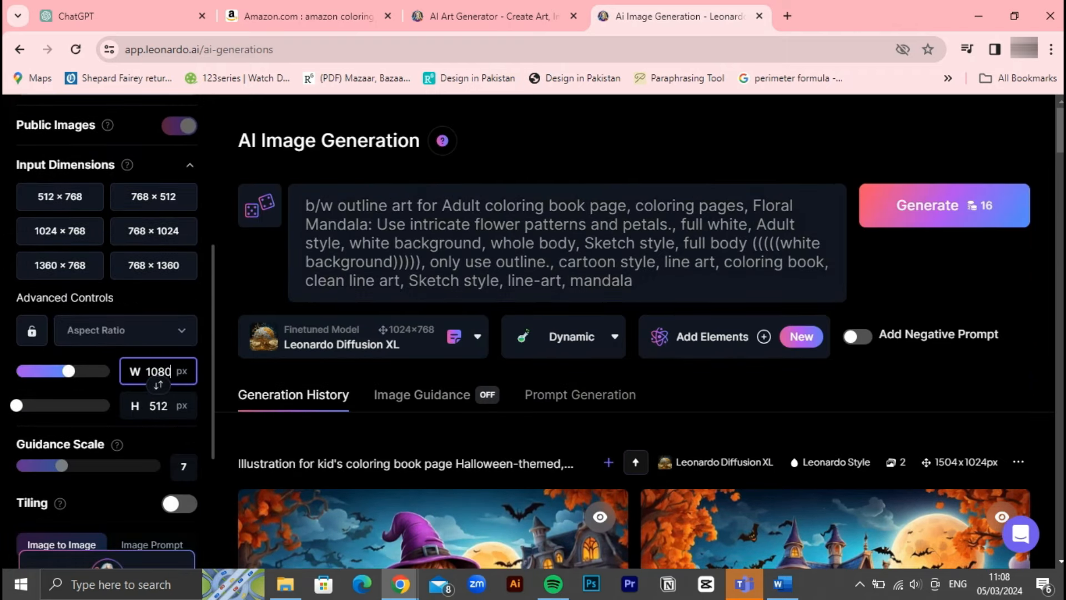
key(Tab)
text(1920)
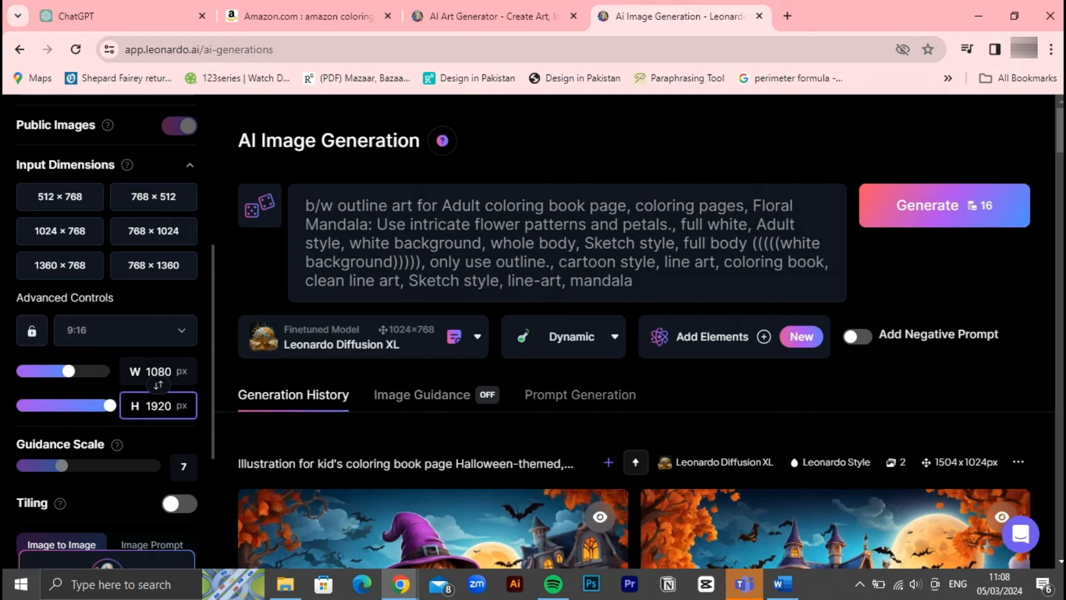
click(945, 206)
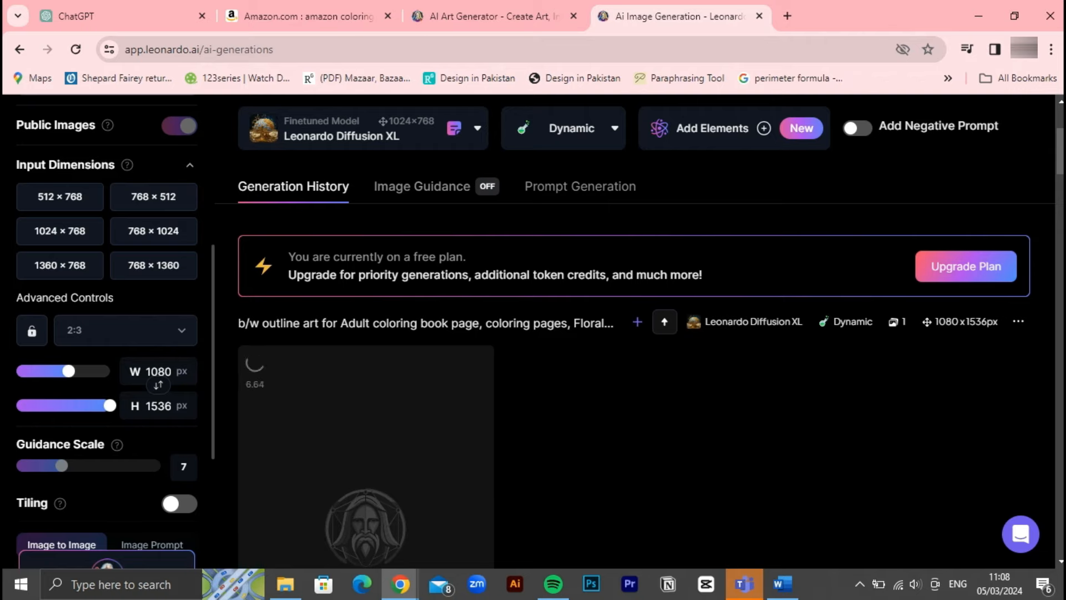
scroll(582, 333, up, 5)
scroll(108, 333, up, 5)
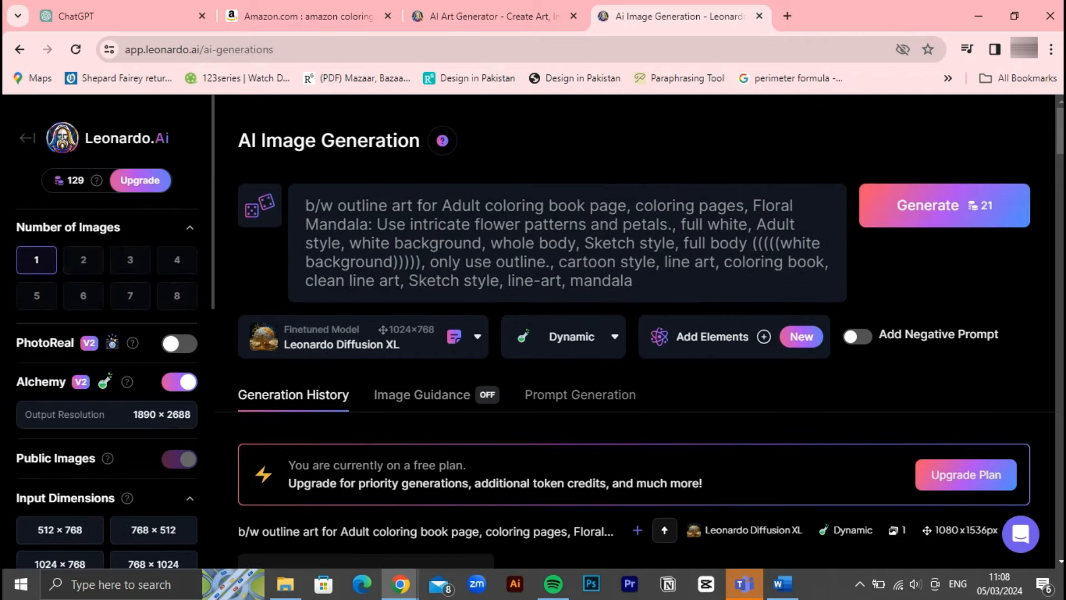
scroll(583, 333, down, 3)
scroll(582, 334, up, 3)
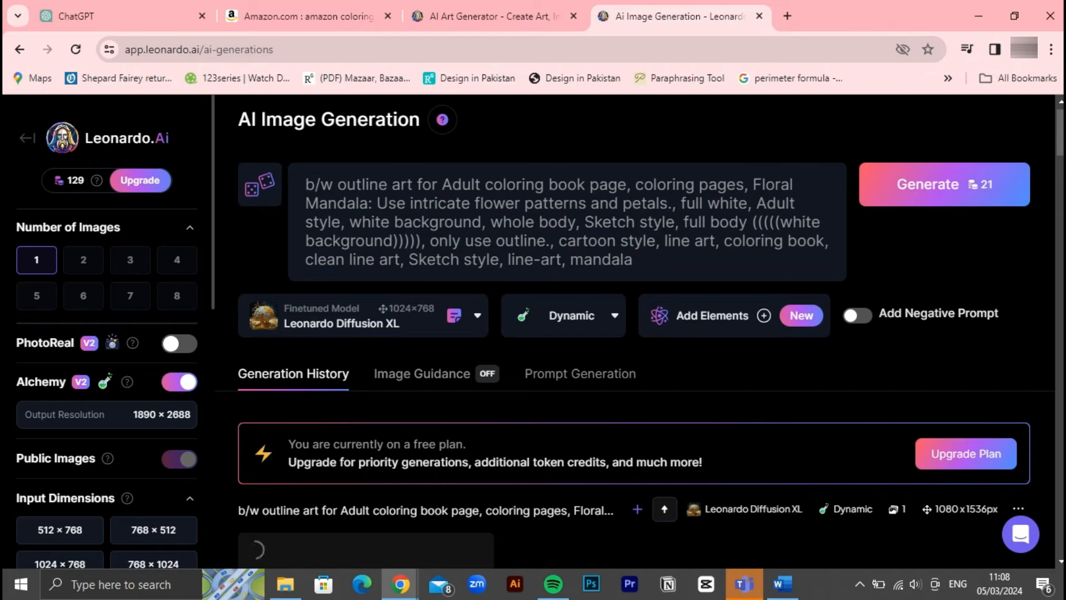
scroll(583, 333, down, 1)
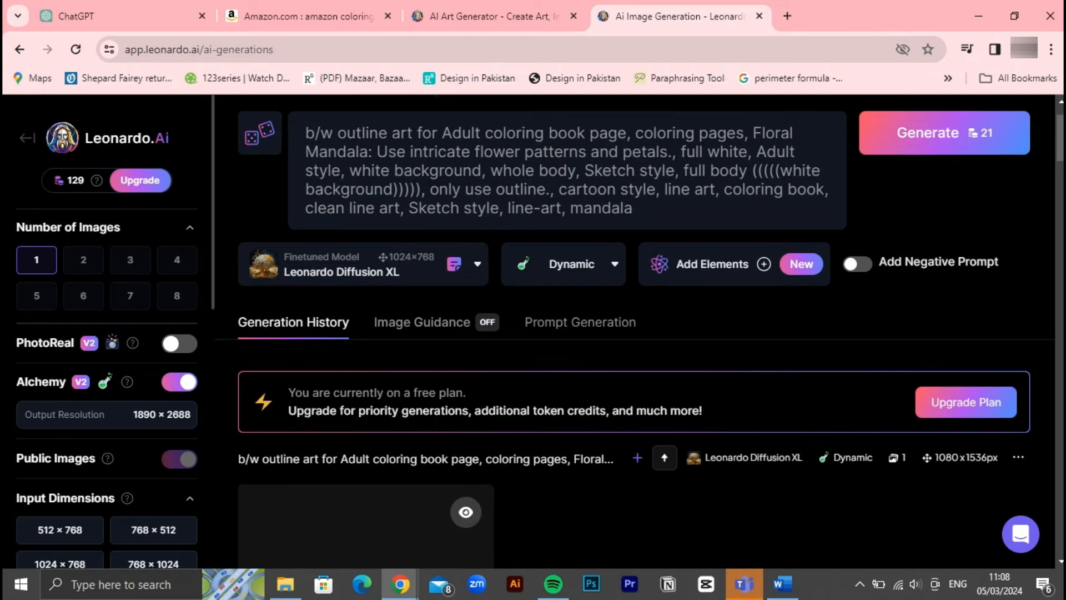
scroll(582, 333, down, 5)
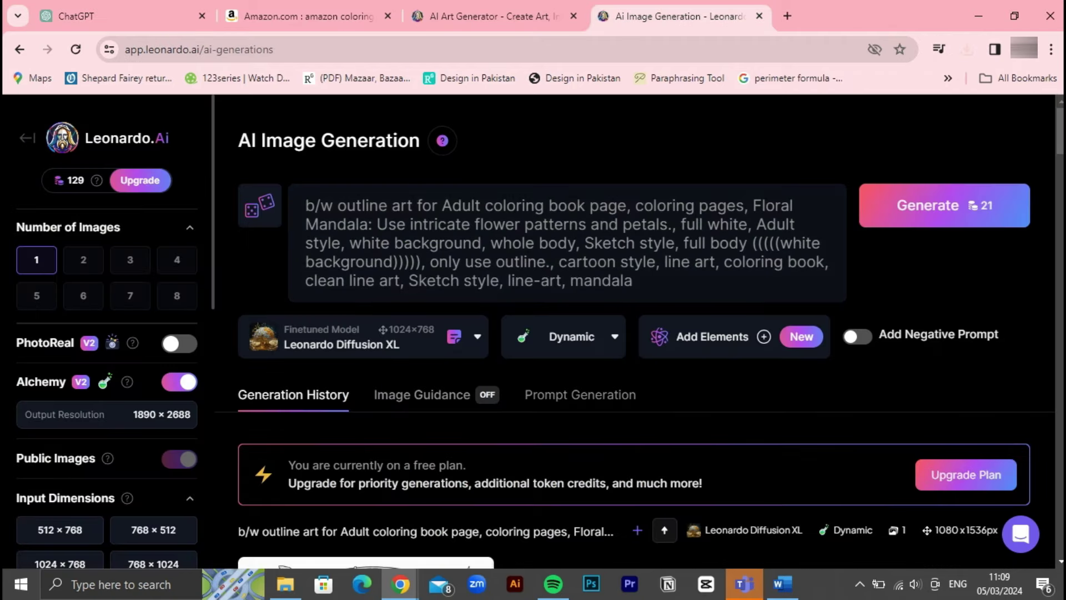
Step: Swap 'Floral Mandala' in the prompt for the Geometric Mandala description and generate it
drag(754, 205, 673, 224)
text(Geometric Mandala: Focus on geometric shapes like triangles, squares, and circles.)
click(944, 205)
scroll(633, 333, down, 5)
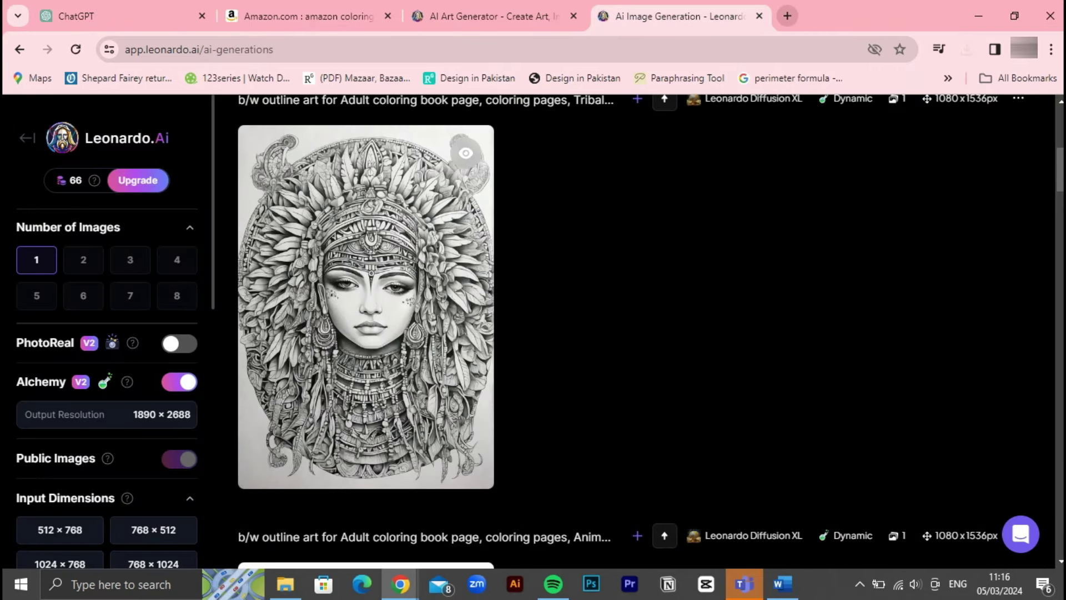
Step: Go to the Canva website in a new browser tab
click(787, 15)
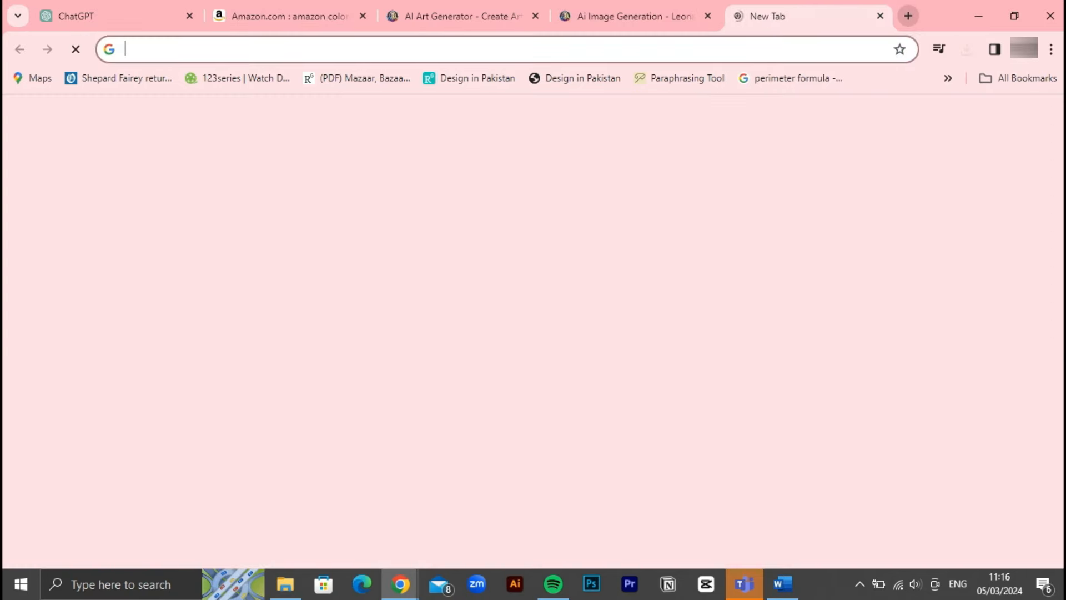
text(canva)
key(Return)
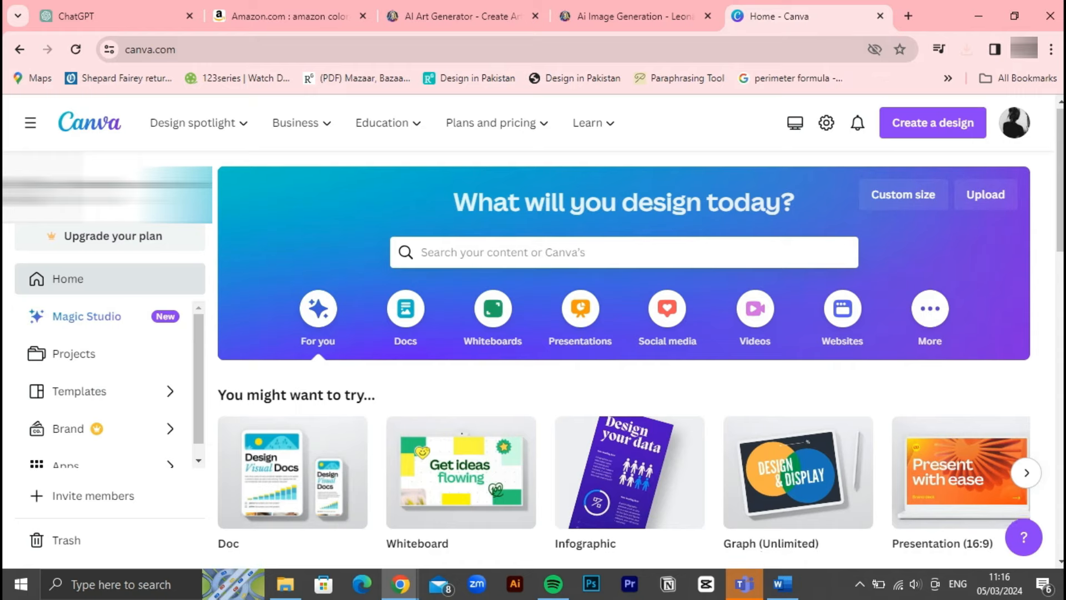
scroll(625, 375, down, 4)
scroll(625, 375, down, 2)
scroll(626, 374, down, 2)
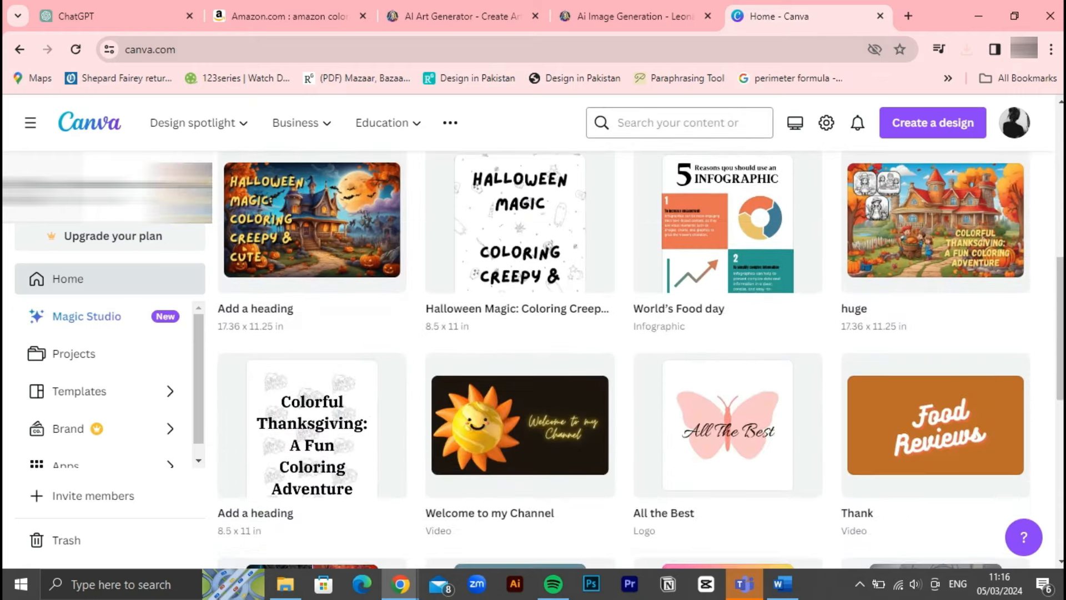
scroll(624, 375, down, 3)
scroll(624, 376, down, 2)
scroll(625, 375, down, 1)
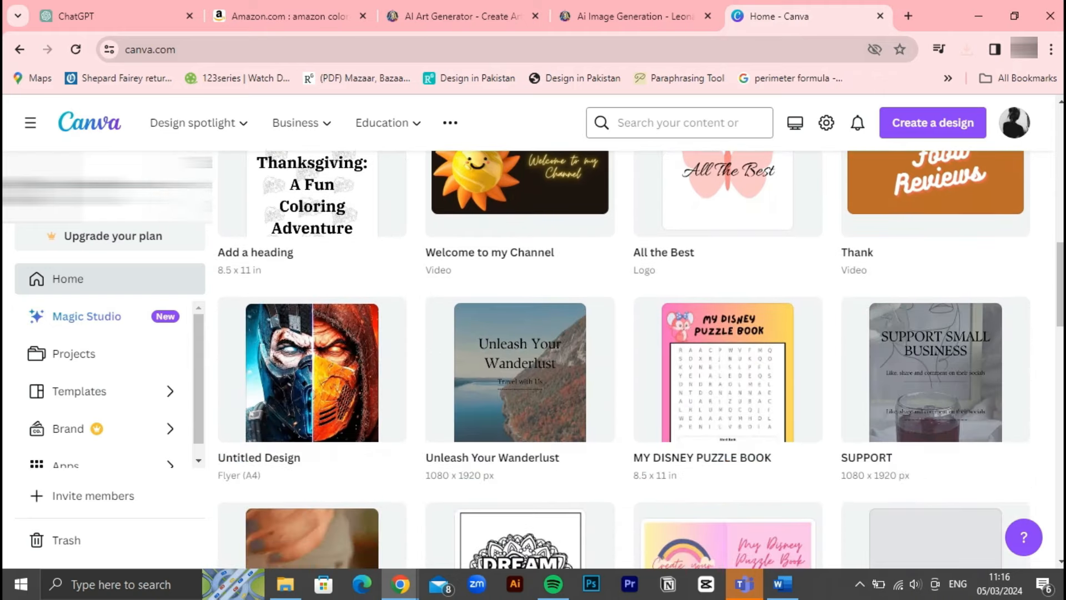
Step: Briefly open the 'MY DISNEY PUZZLE BOOK' design and close it again
click(727, 372)
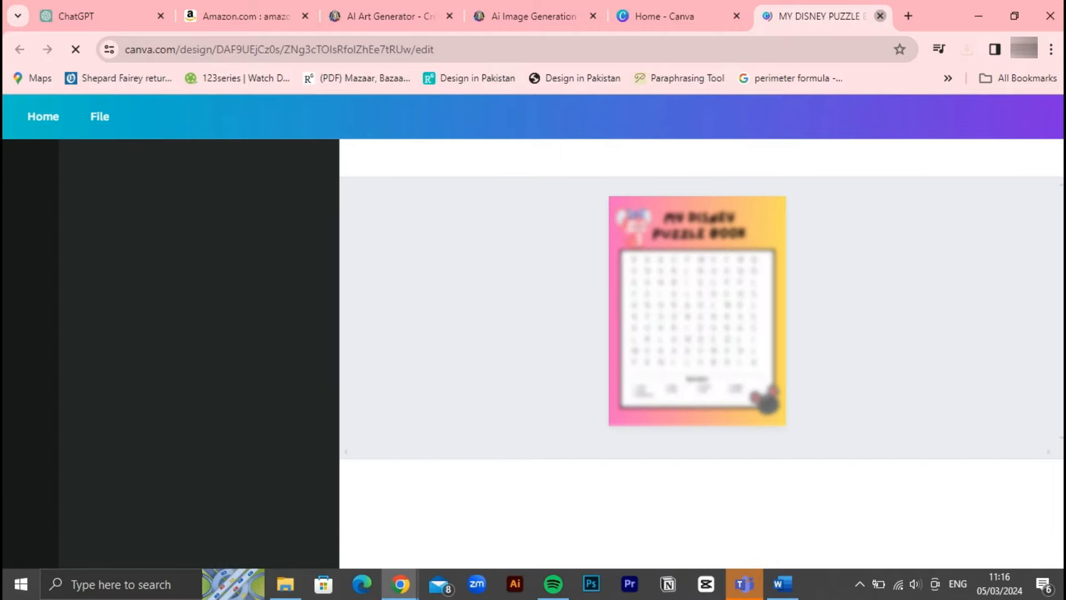
click(879, 16)
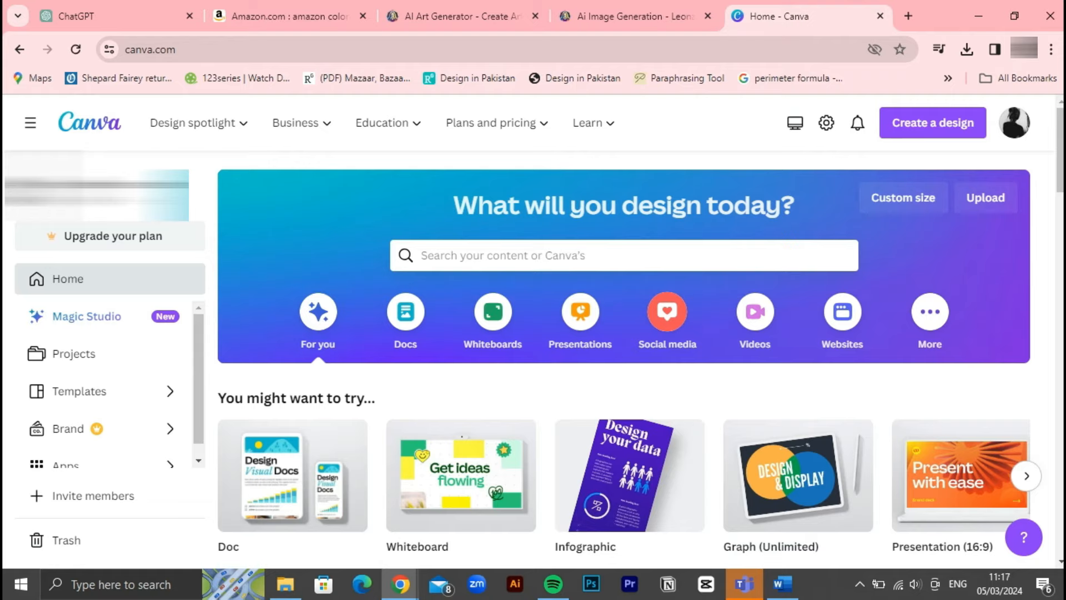
scroll(630, 375, down, 3)
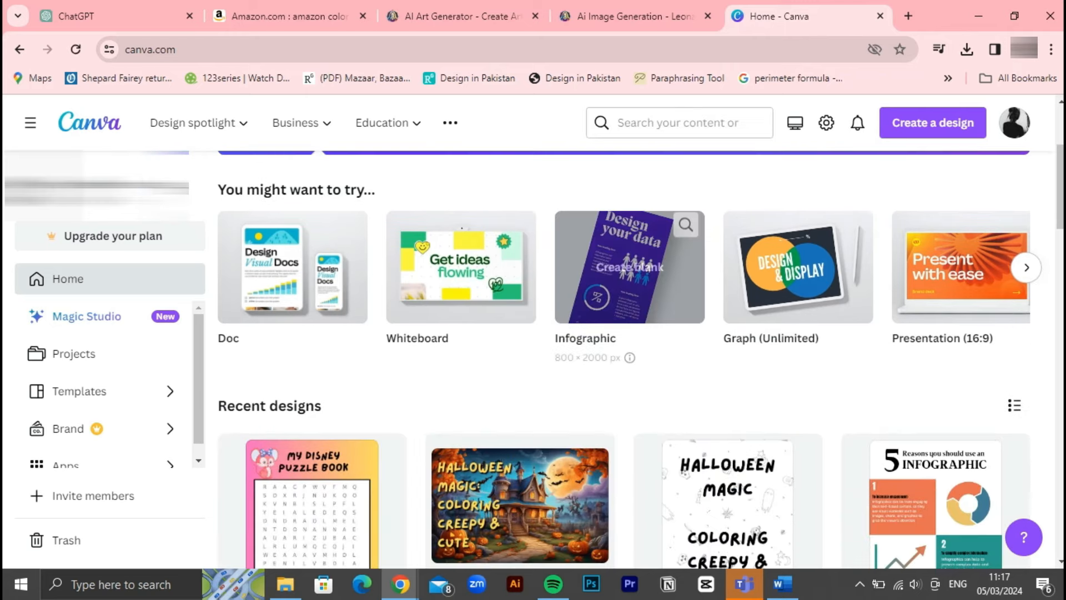
scroll(630, 375, up, 3)
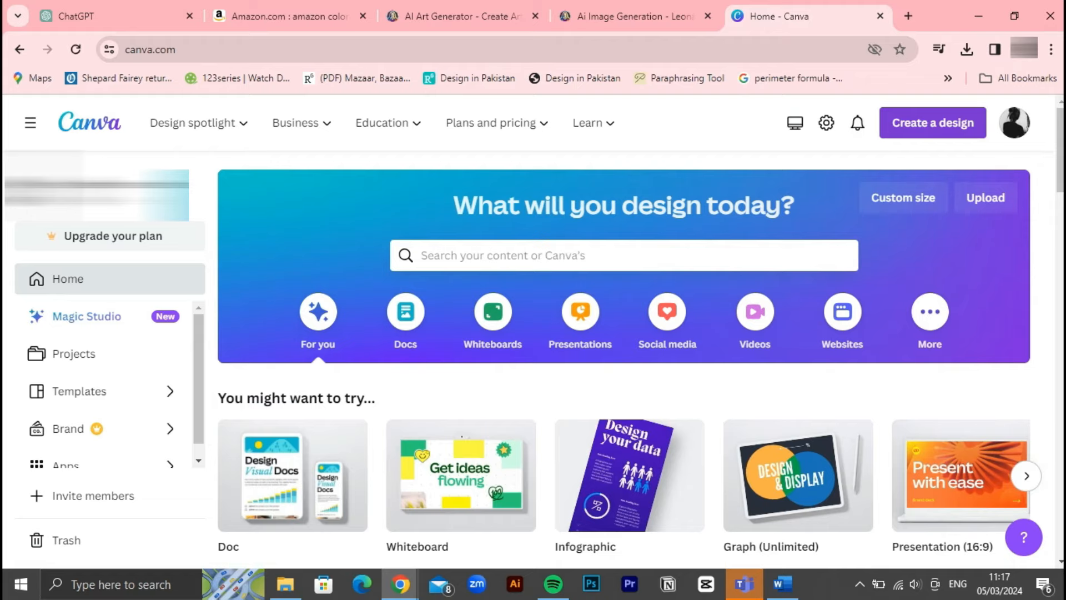
Step: Start creating a design with a custom 8.5 x 11 in page size
click(933, 122)
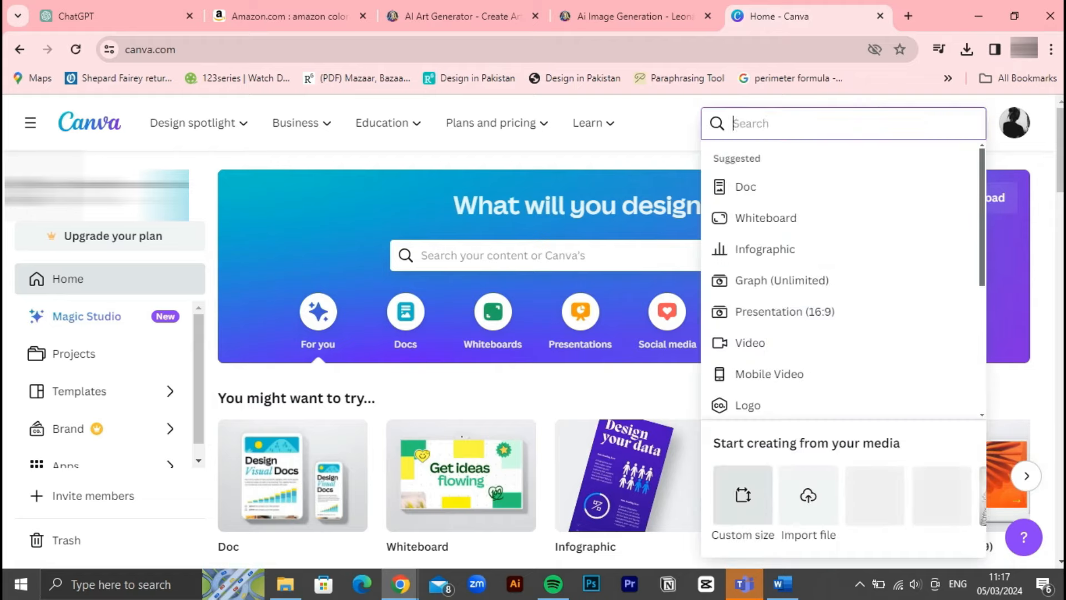
click(743, 534)
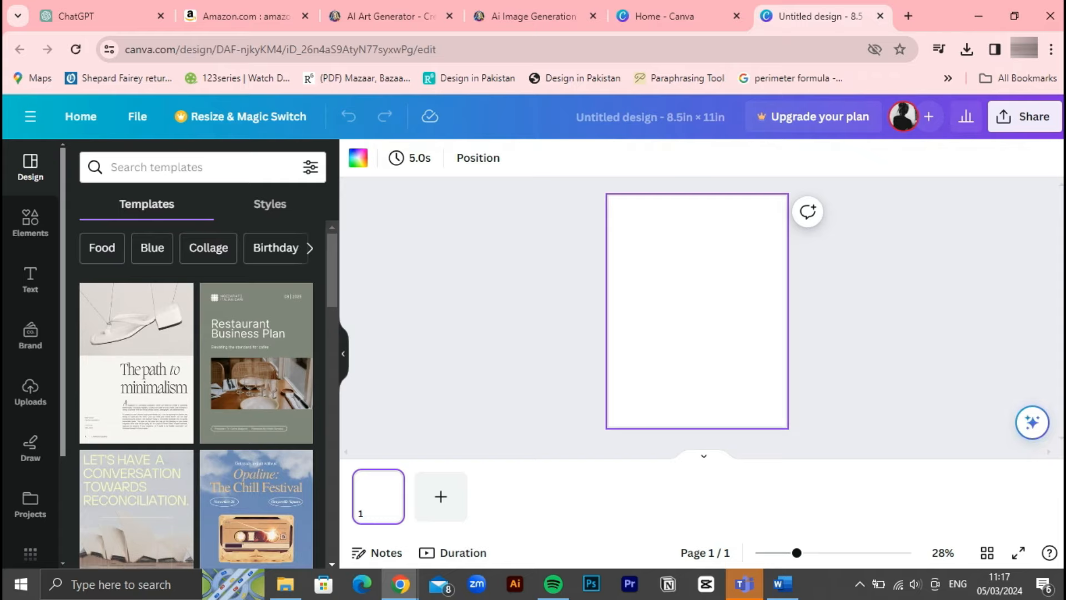
Step: Copy the title 'A Journey of Color and Calm' from the ChatGPT chat
click(76, 17)
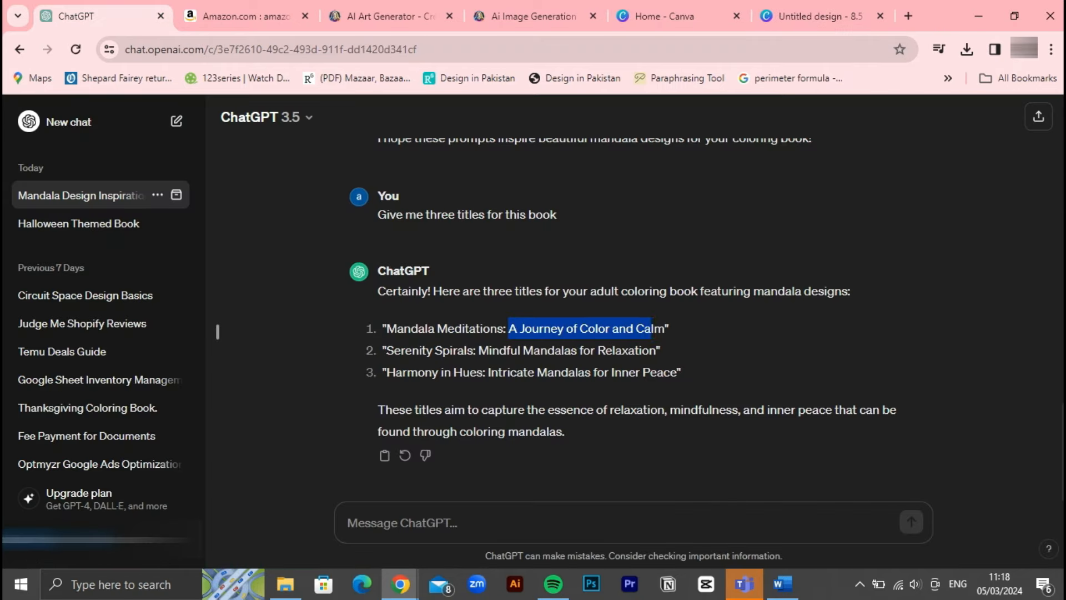
drag(509, 328, 664, 328)
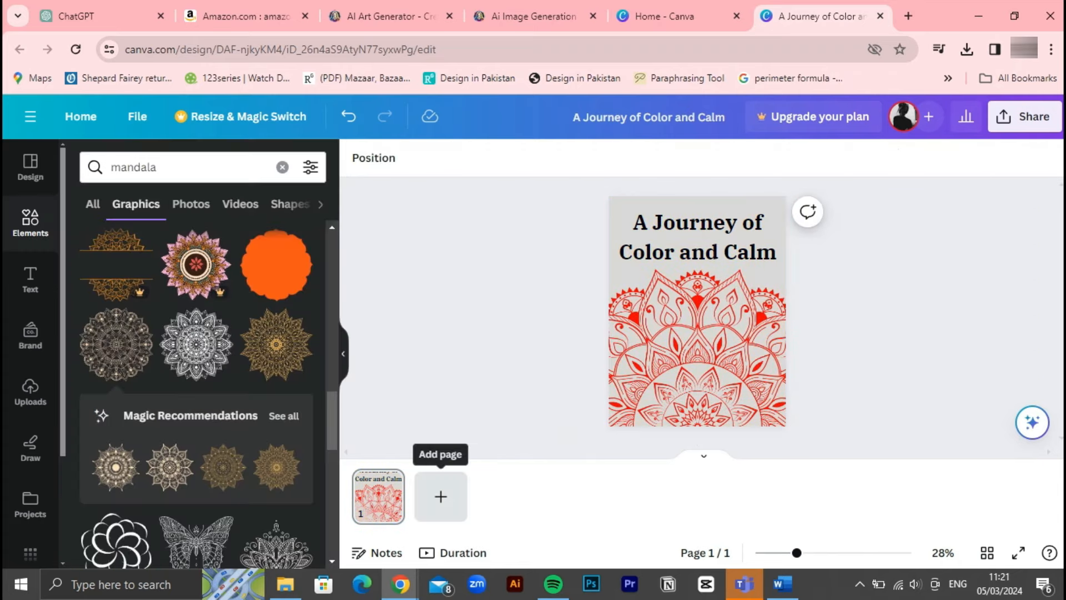
Step: Add a blank second page and paste the ChatGPT dedication into a heading box sized to the page
click(441, 497)
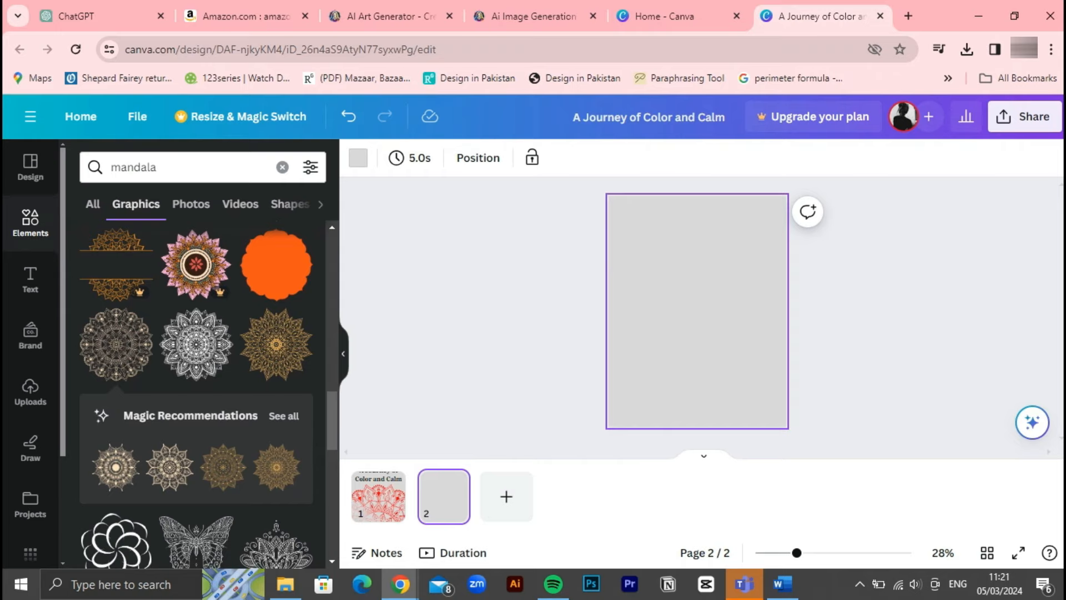
click(92, 16)
scroll(583, 333, down, 5)
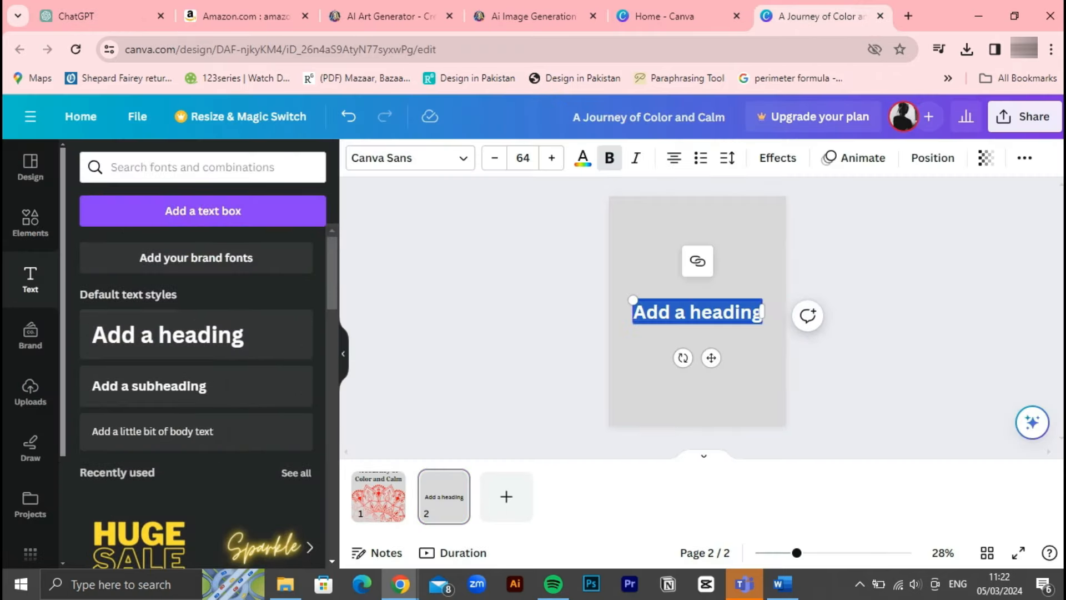
text(Dedicated to all seekers of serenity, May these mandalas be a source of peace, A canvas for creativity, And a pathway to mindfulness. With gratitude for your journey of color and calm)
drag(762, 417, 748, 414)
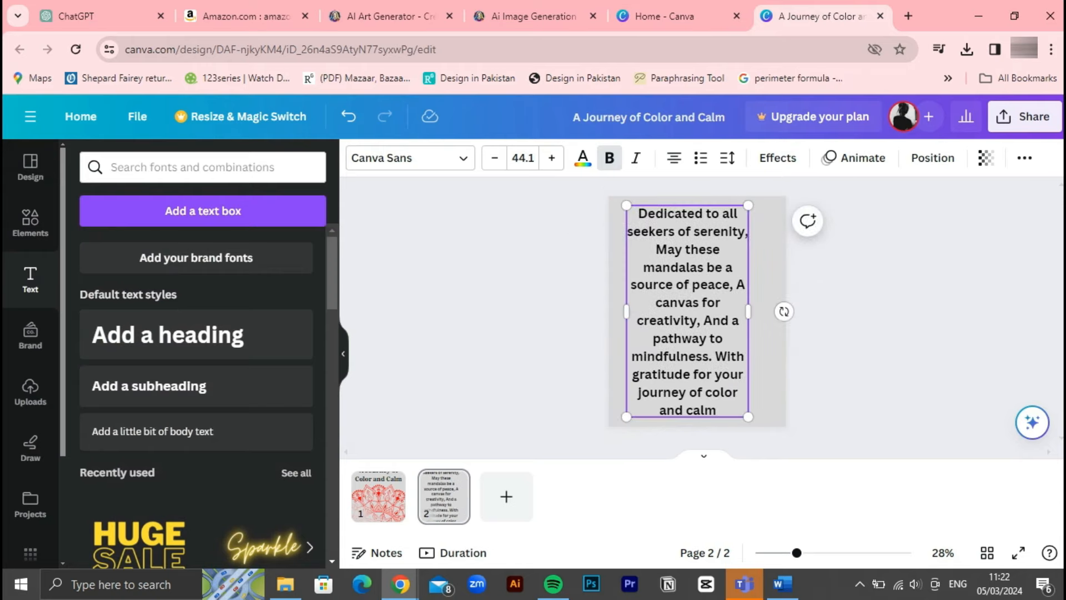
drag(748, 311, 768, 301)
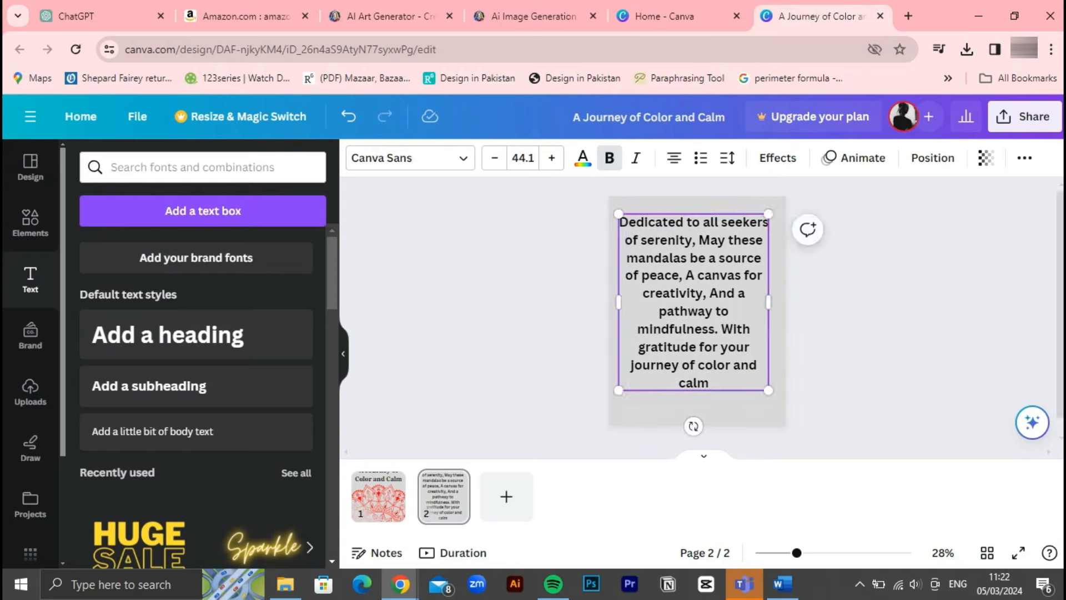
Step: Centre the dedication and break it into two paragraphs after 'seekers of serenity'
click(673, 158)
click(674, 158)
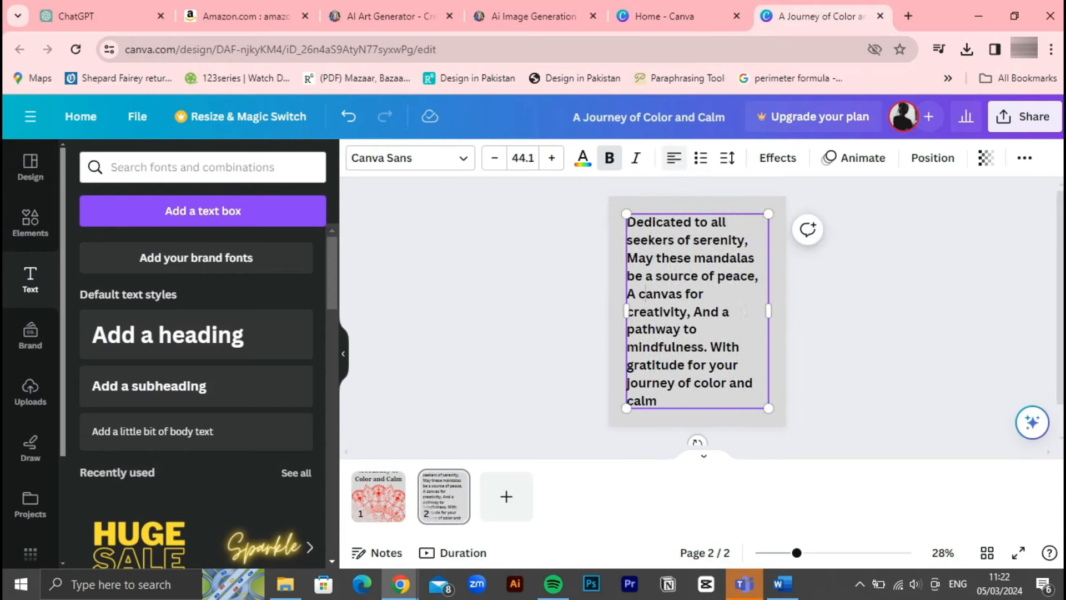
click(673, 157)
click(674, 158)
drag(768, 312, 774, 302)
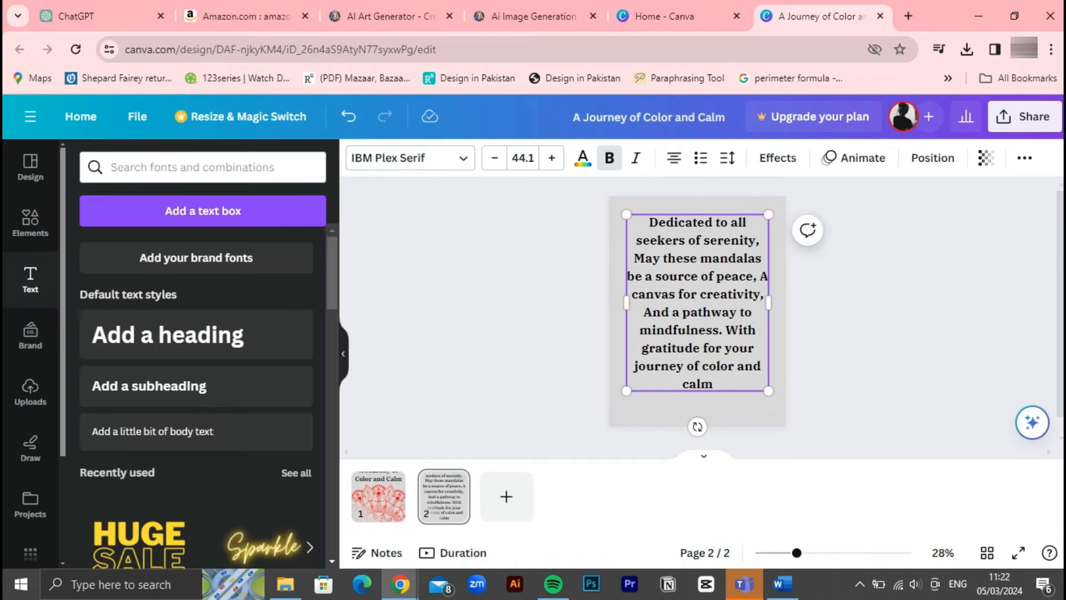
double_click(759, 240)
key(Return)
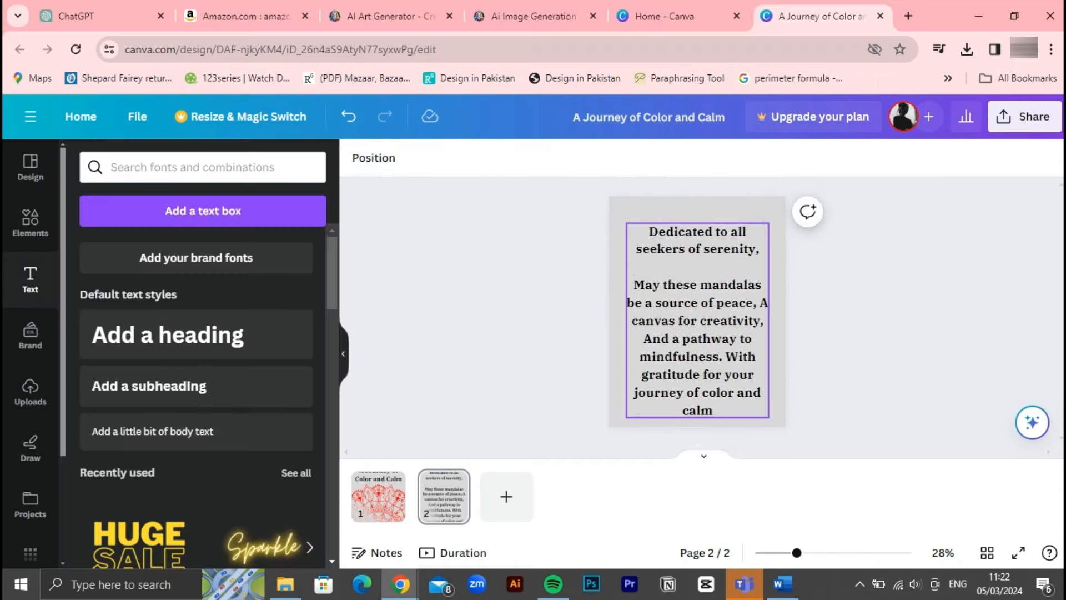
key(Escape)
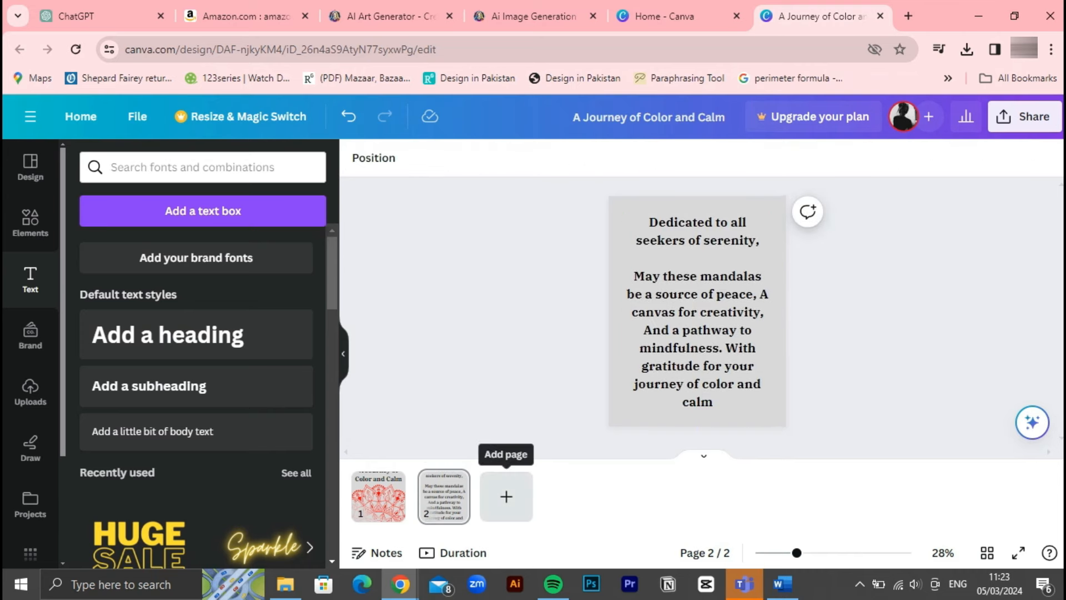
Step: Place a mandala graphic behind the dedication text, then delete the content to leave a blank page
click(30, 221)
scroll(196, 375, down, 5)
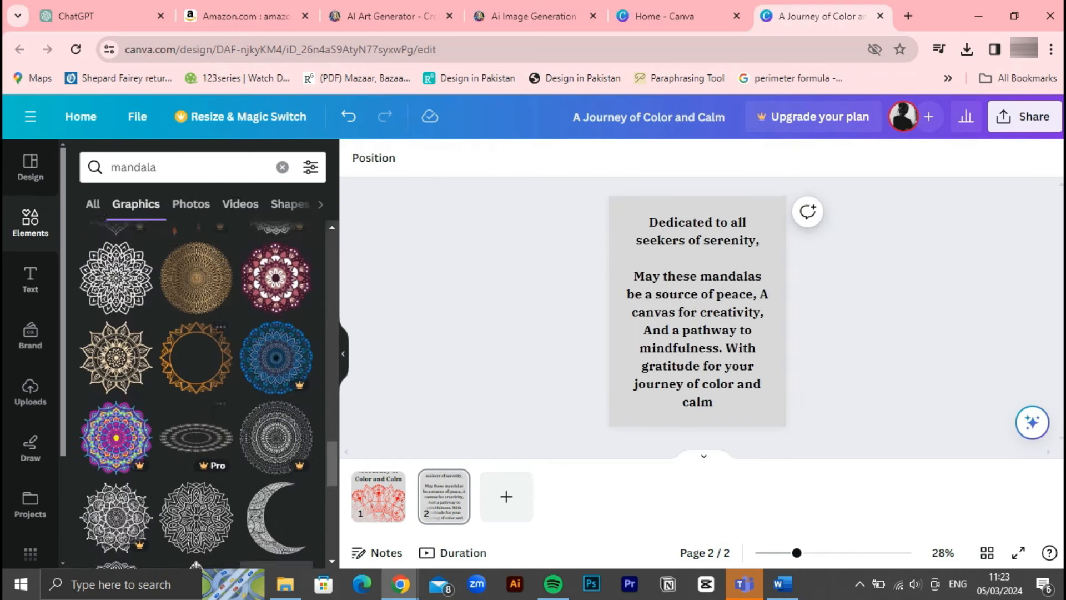
scroll(196, 374, down, 5)
scroll(195, 375, up, 10)
scroll(196, 374, down, 3)
scroll(195, 375, down, 3)
scroll(196, 374, down, 3)
scroll(195, 375, up, 5)
click(276, 382)
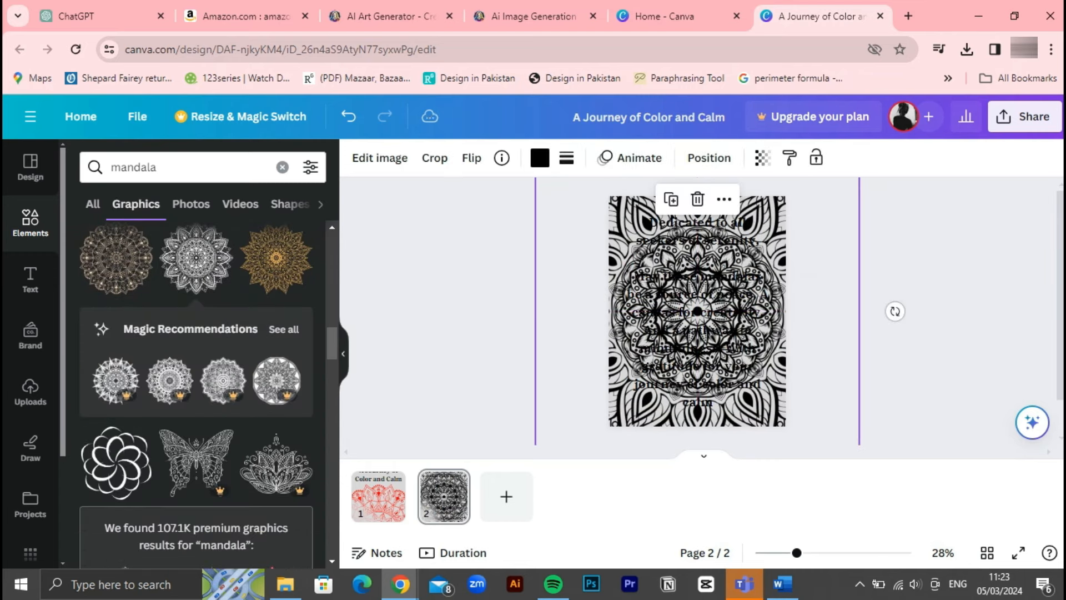
right_click(697, 317)
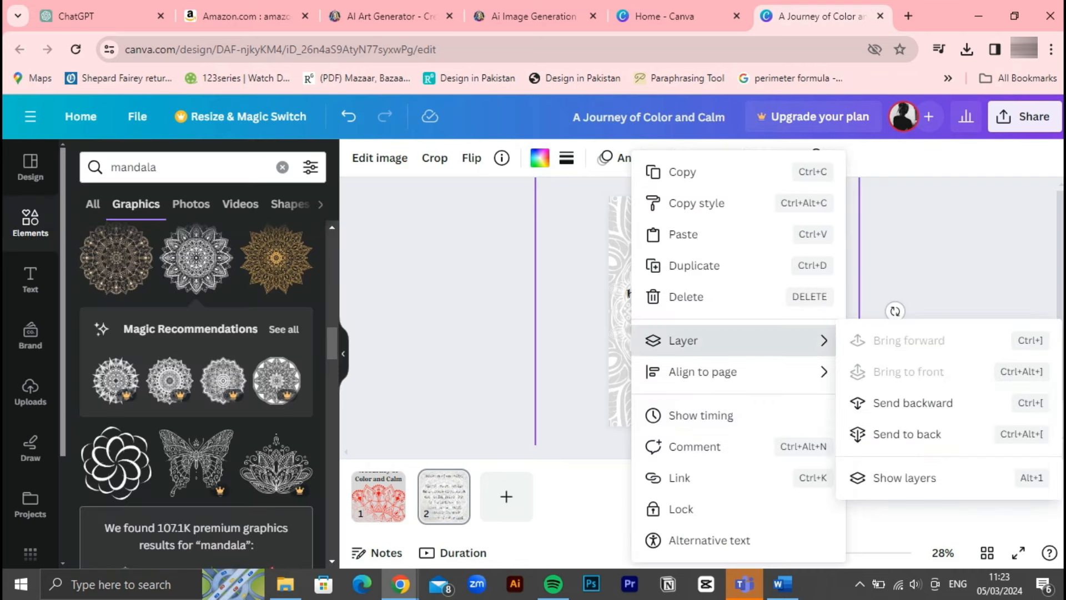
click(874, 400)
click(762, 158)
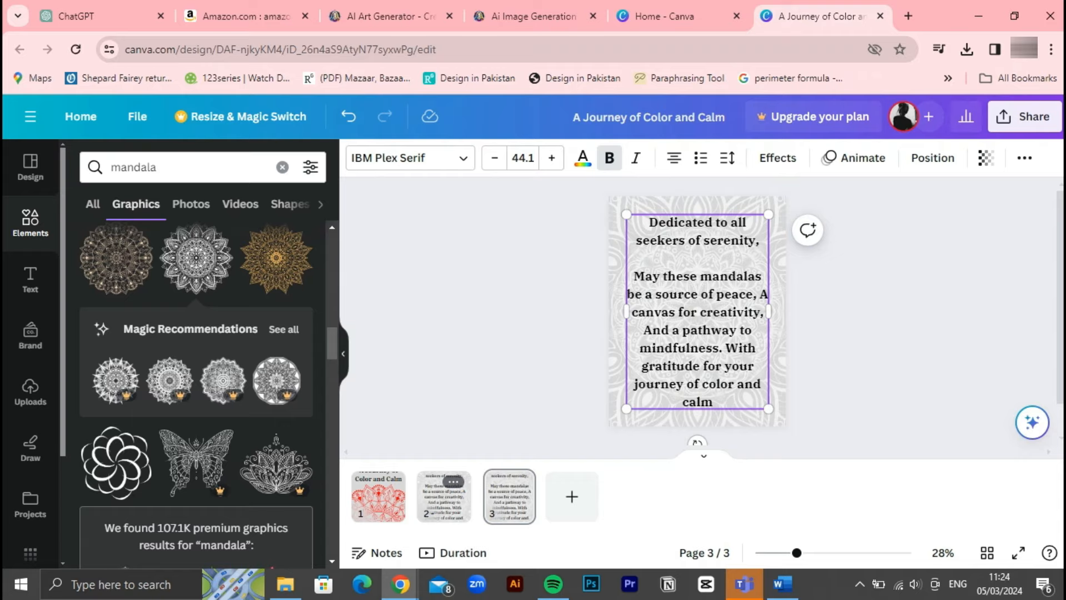
key(Delete)
key(Delete)
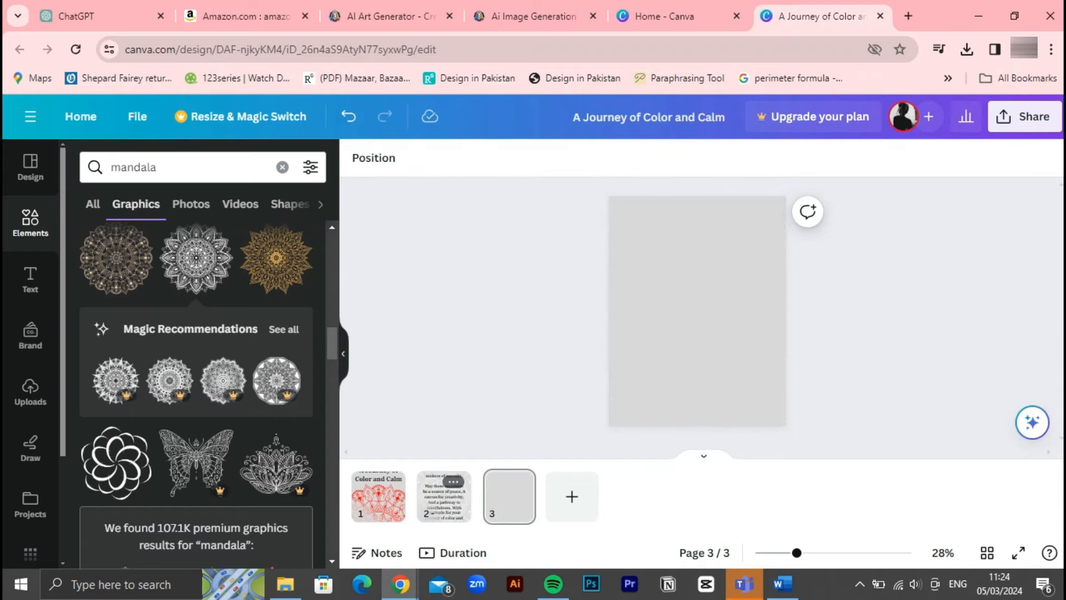
Step: Upload the black-and-white floral mandala and stretch it to fill page 3
click(31, 391)
click(196, 206)
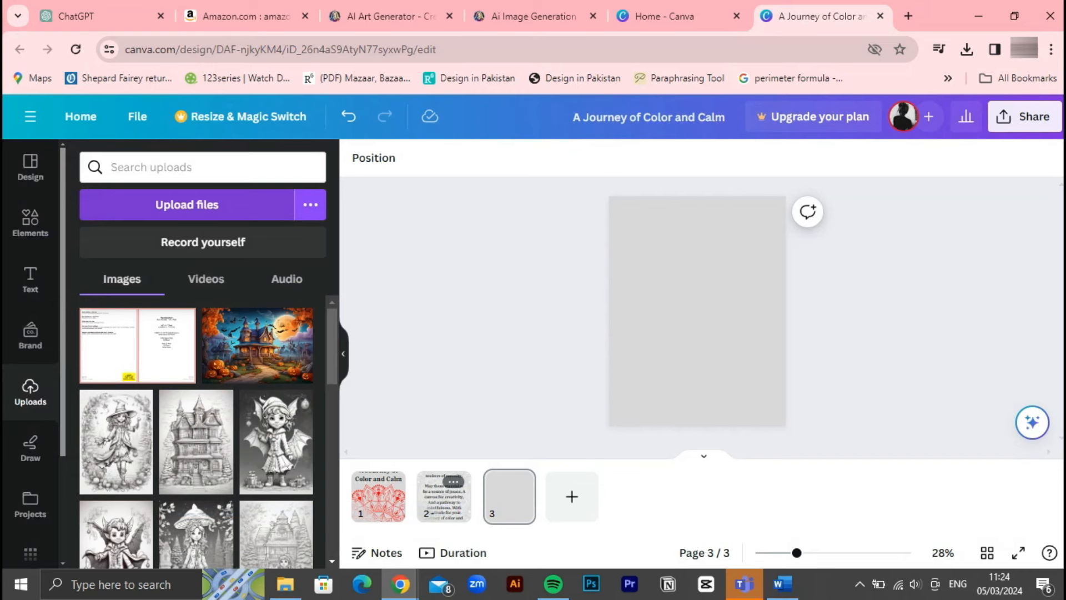
click(115, 360)
drag(760, 402, 767, 410)
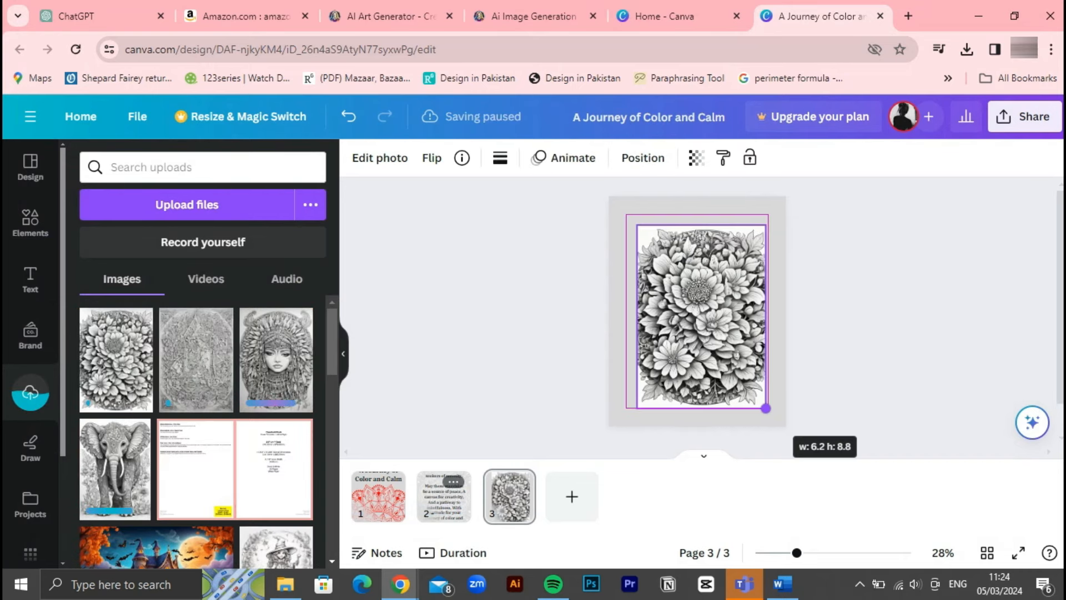
drag(696, 215, 697, 221)
click(629, 204)
click(358, 157)
click(696, 317)
drag(629, 223, 611, 200)
drag(767, 408, 785, 426)
click(916, 334)
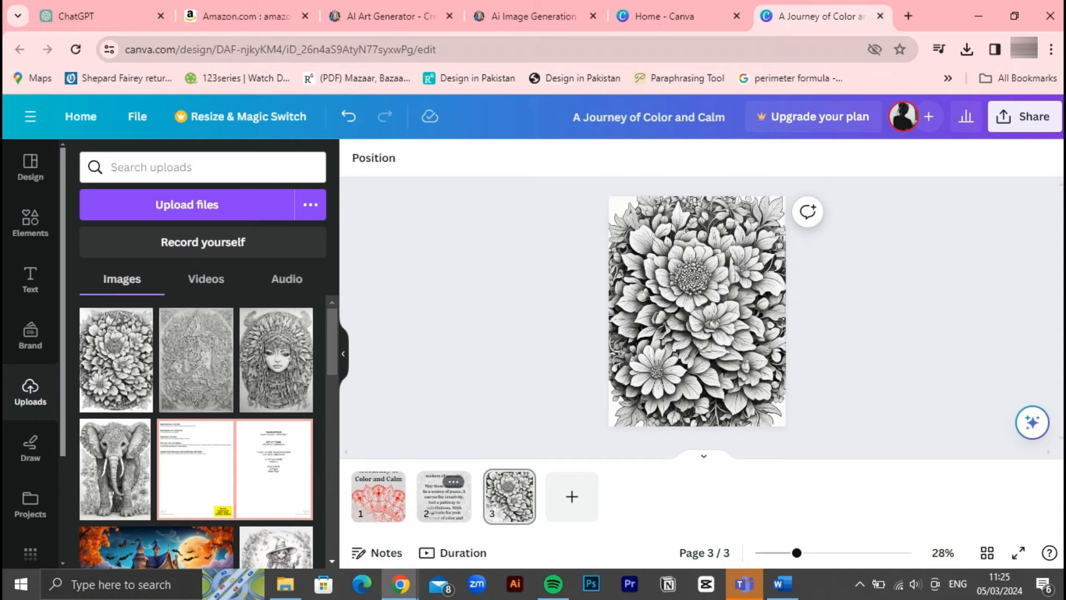
Step: Overlay the print template guide at about 8.2 by 11, then undo back to the floral image alone
click(196, 468)
drag(800, 367, 956, 423)
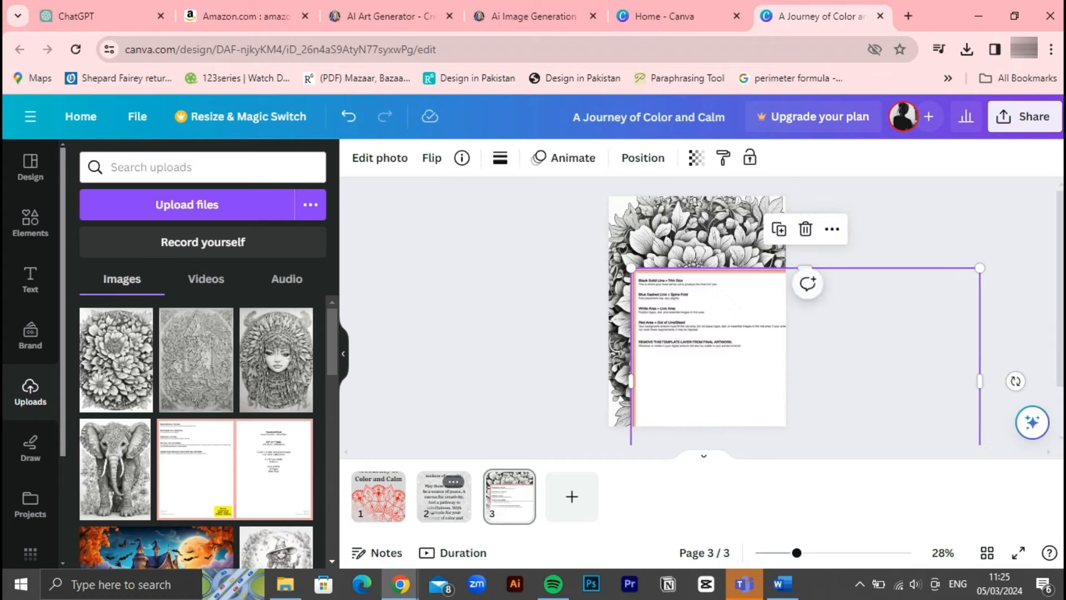
drag(606, 310, 611, 310)
click(991, 317)
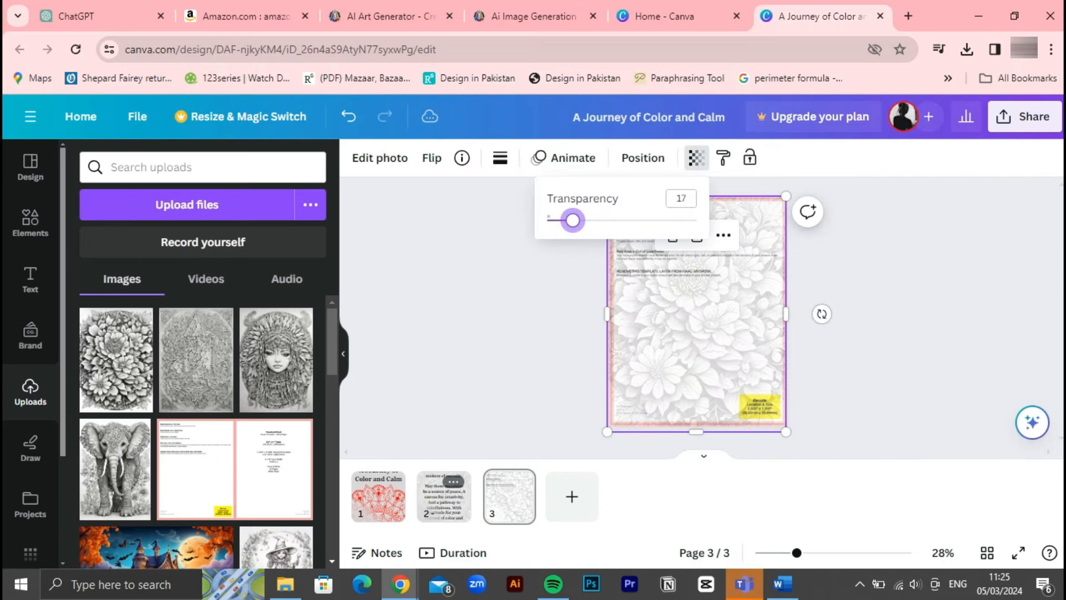
drag(697, 197, 696, 202)
drag(786, 315, 783, 316)
drag(697, 430, 696, 420)
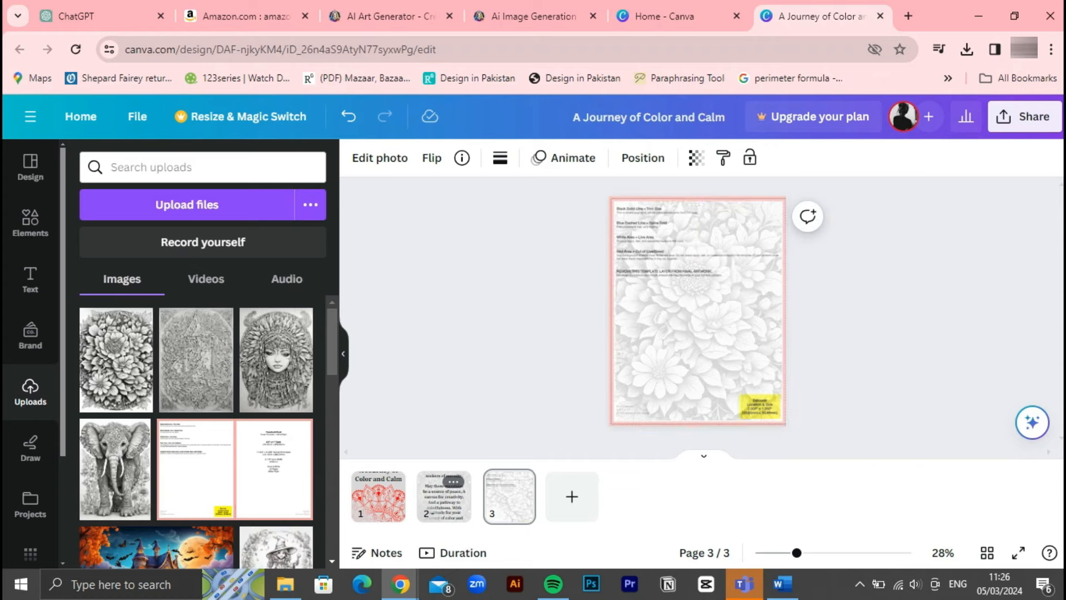
click(695, 158)
key(ctrl+z)
key(ctrl+z)
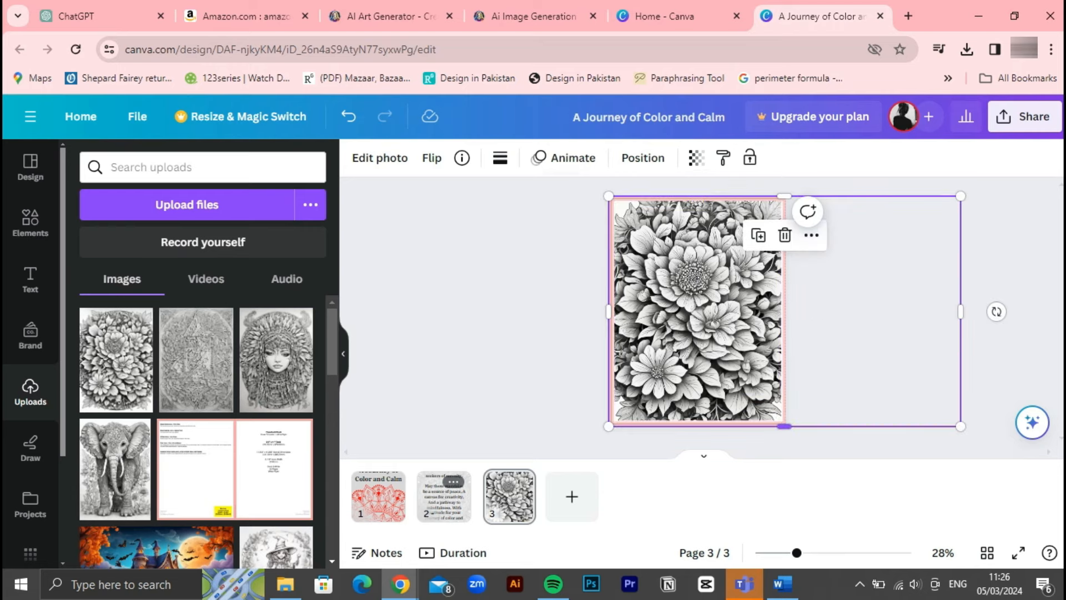
key(ctrl+z)
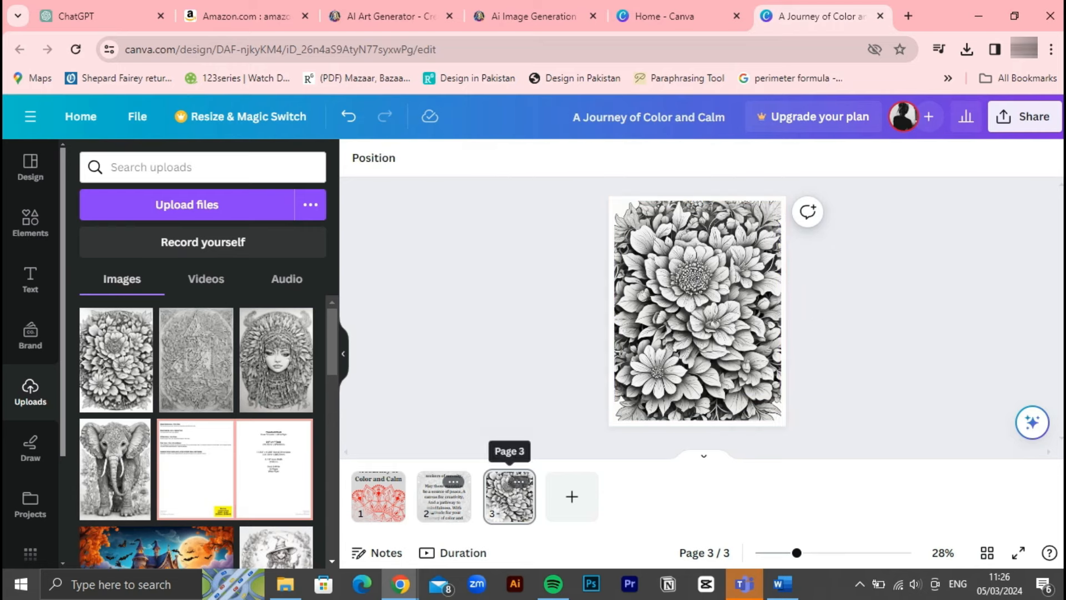
Step: Add page 4 and set another uploaded mandala image as its background
right_click(509, 496)
click(567, 267)
click(196, 360)
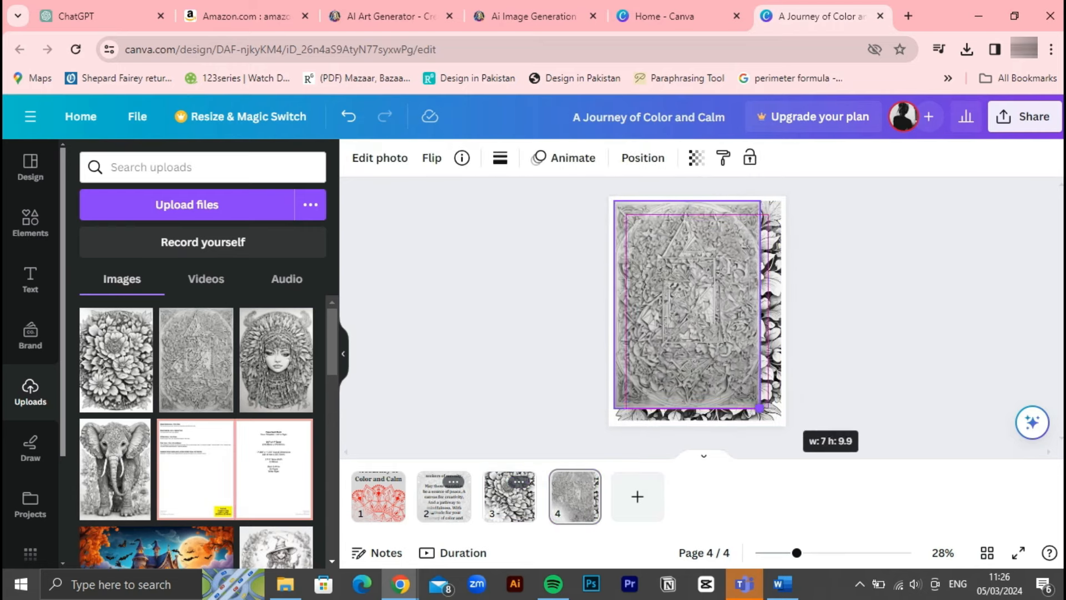
drag(734, 373, 782, 400)
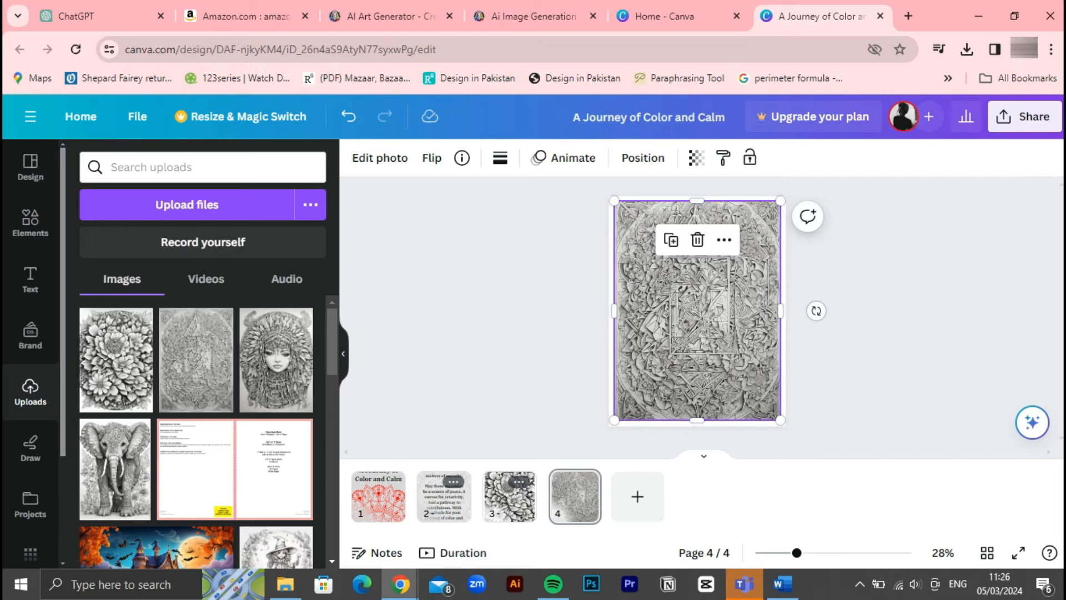
right_click(724, 333)
click(799, 535)
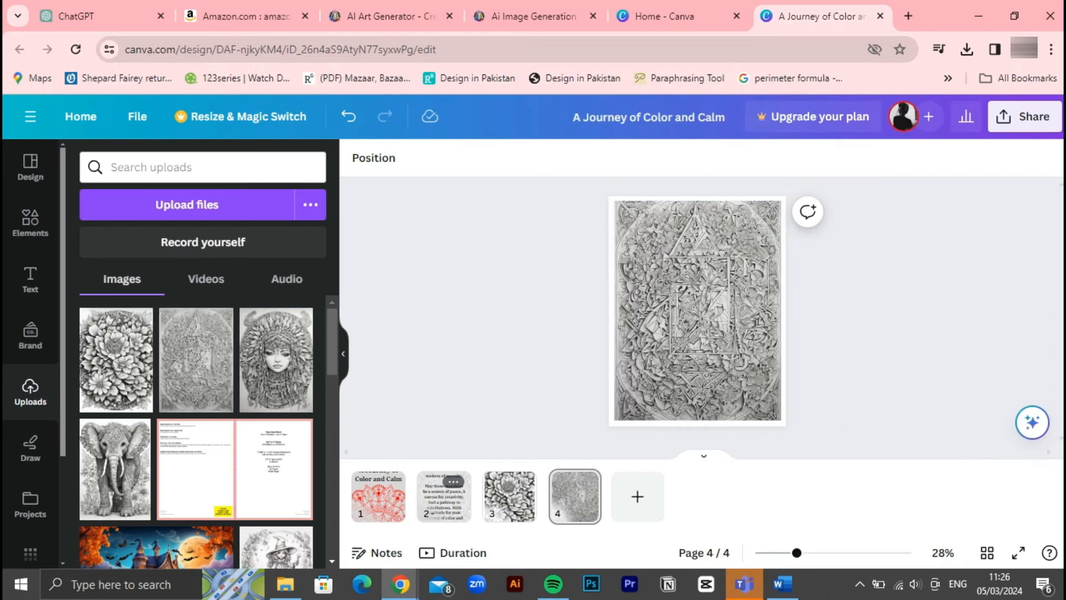
Step: Add blank pages and duplicate the mandala page to extend the book
click(549, 497)
click(575, 496)
click(641, 496)
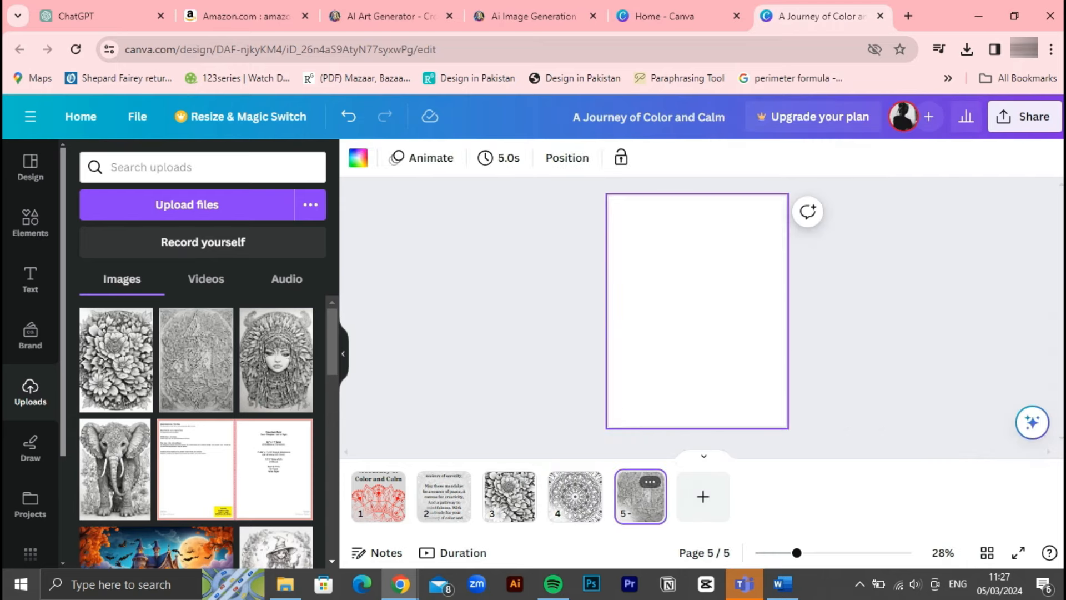
right_click(575, 496)
click(649, 266)
click(768, 496)
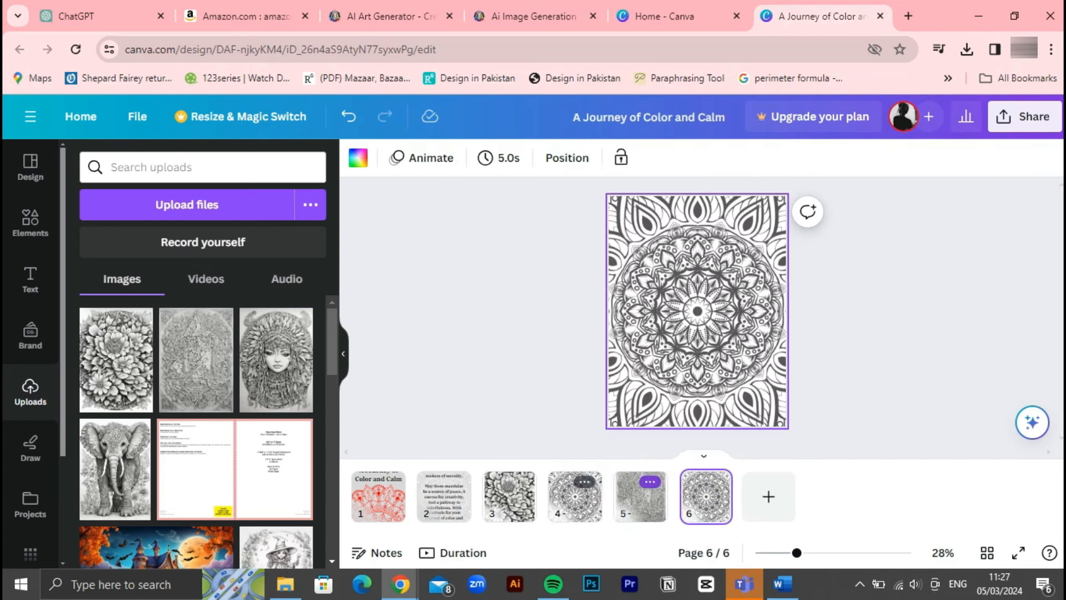
Step: Place the tribal headdress woman illustration to fill page 7
click(277, 359)
drag(759, 396, 803, 434)
right_click(697, 309)
click(825, 534)
click(698, 309)
Step: Duplicate mandala pages for more pages and fill page 9 with the elephant drawing
click(716, 481)
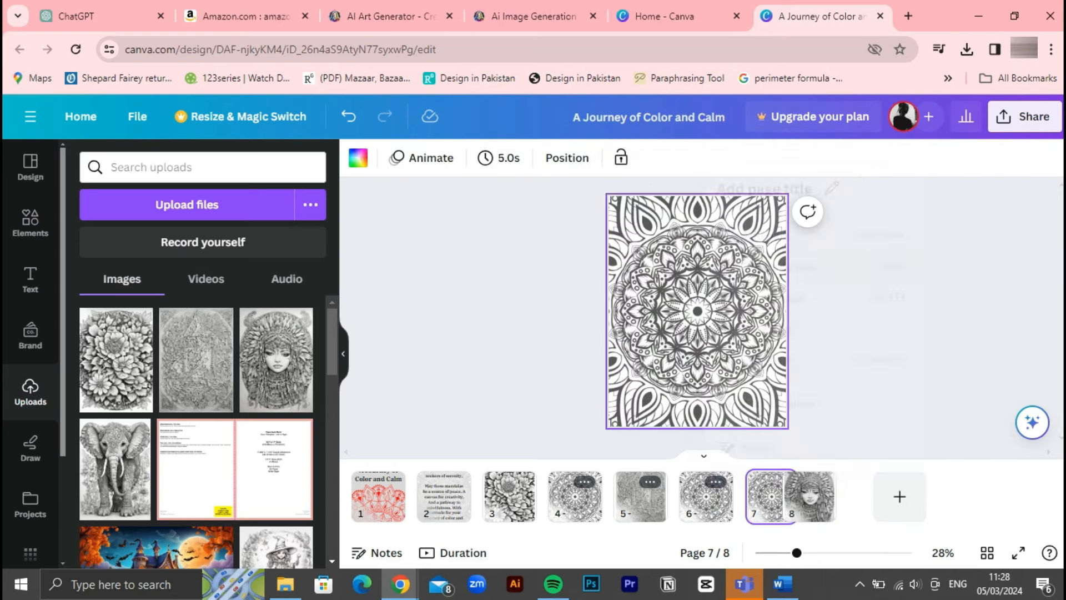
click(833, 496)
click(781, 482)
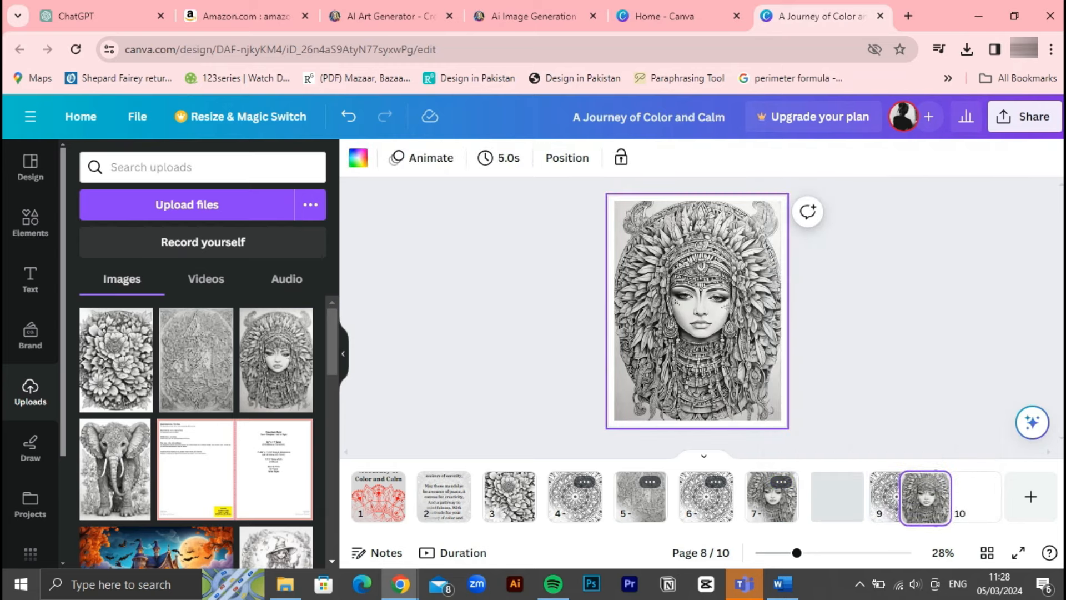
drag(749, 310, 781, 311)
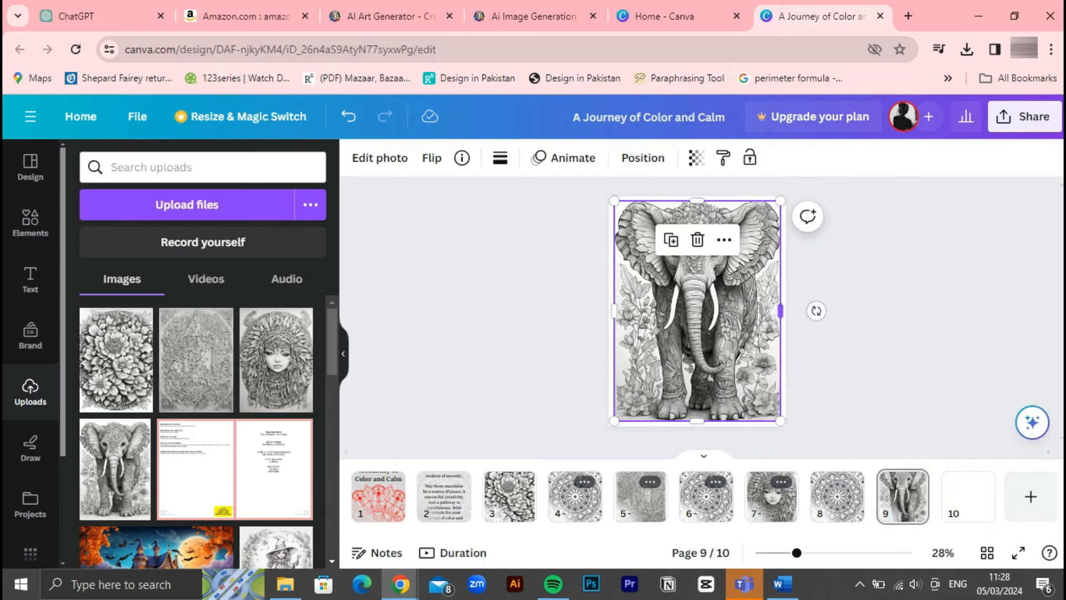
click(874, 334)
click(708, 291)
right_click(708, 292)
click(915, 383)
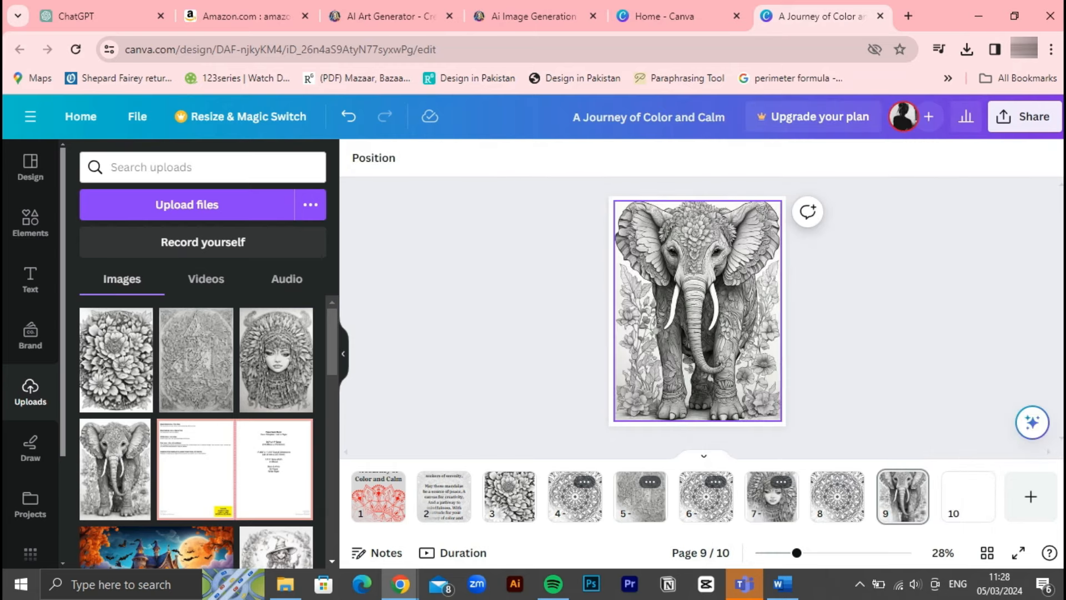
Step: Copy a mandala page and move it last as page 10, undoing an extra duplicate
click(966, 495)
right_click(966, 496)
click(916, 297)
key(ctrl+z)
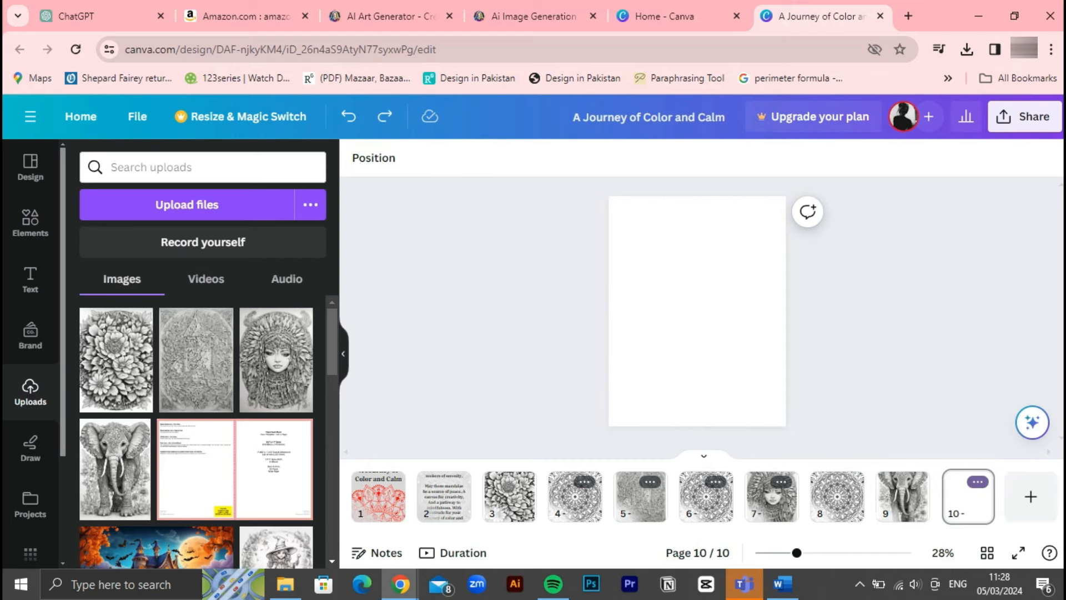
right_click(967, 495)
click(916, 259)
drag(837, 496, 967, 496)
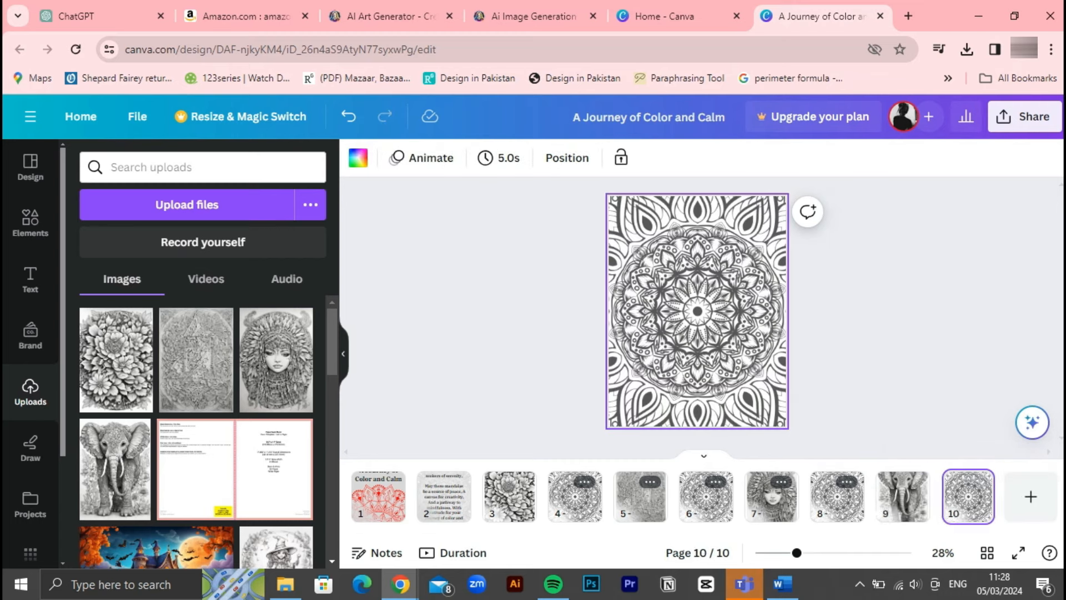
Step: Select the flower drawing on page 3 for photo editing
click(509, 495)
click(696, 310)
click(379, 157)
Step: Raise Whites to 100 in Adjust to brighten the flower drawing
click(202, 166)
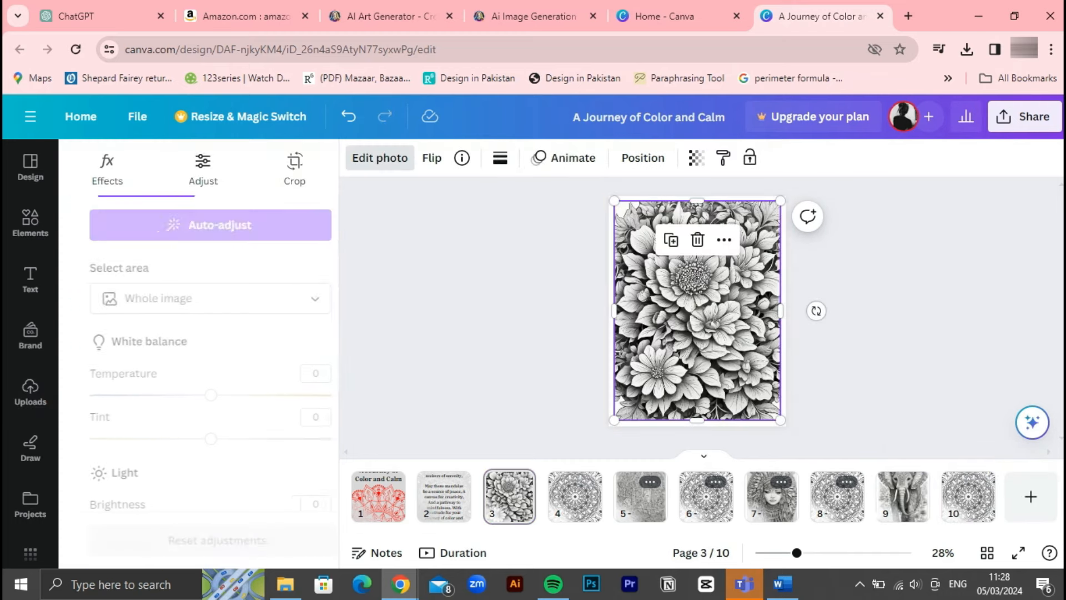
scroll(200, 333, down, 5)
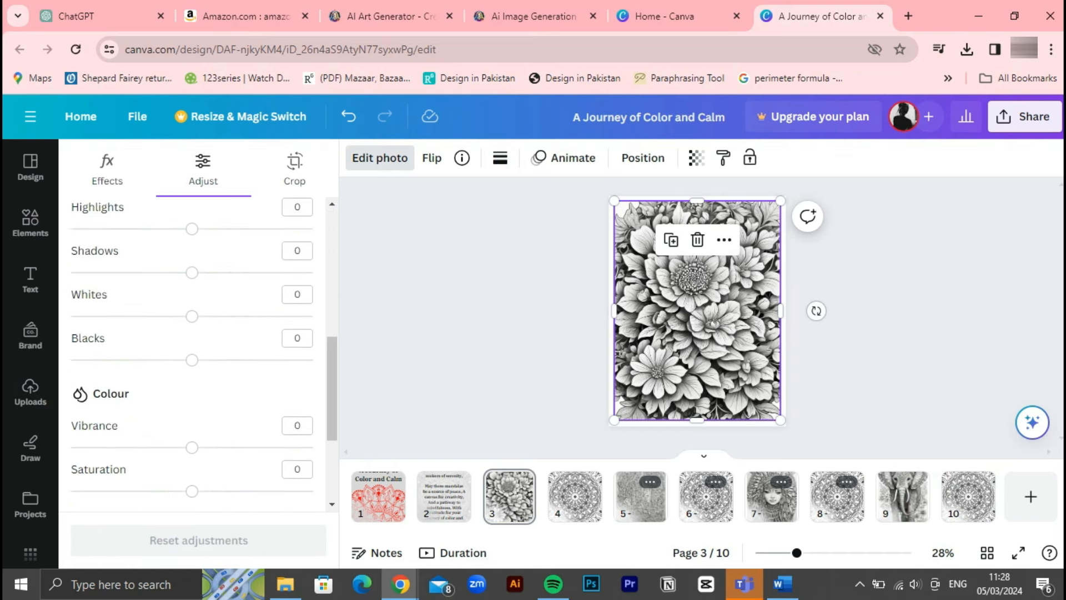
drag(191, 316, 313, 315)
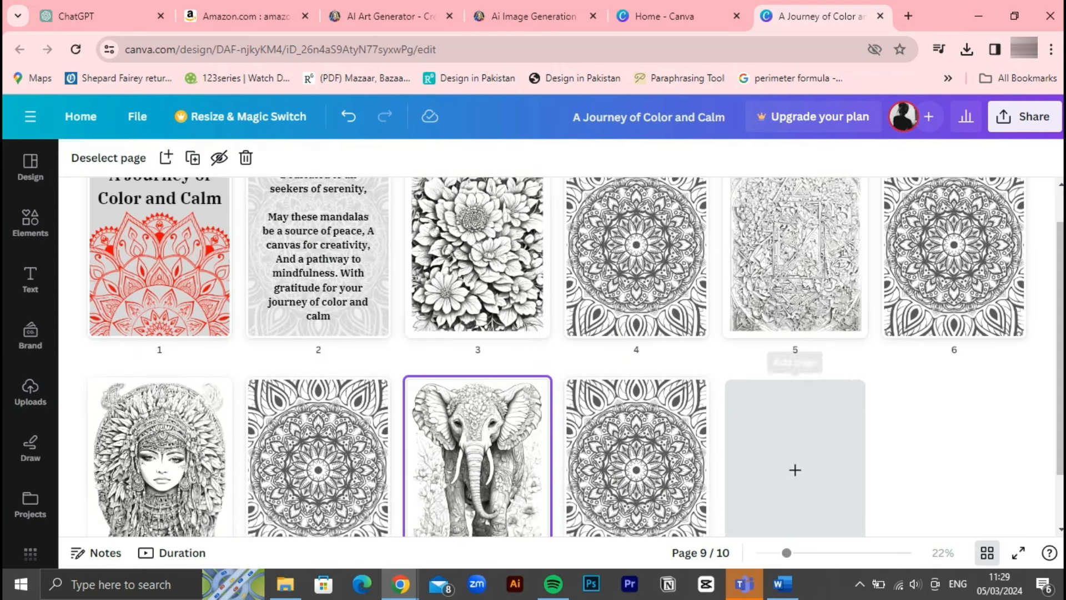
scroll(533, 358, up, 3)
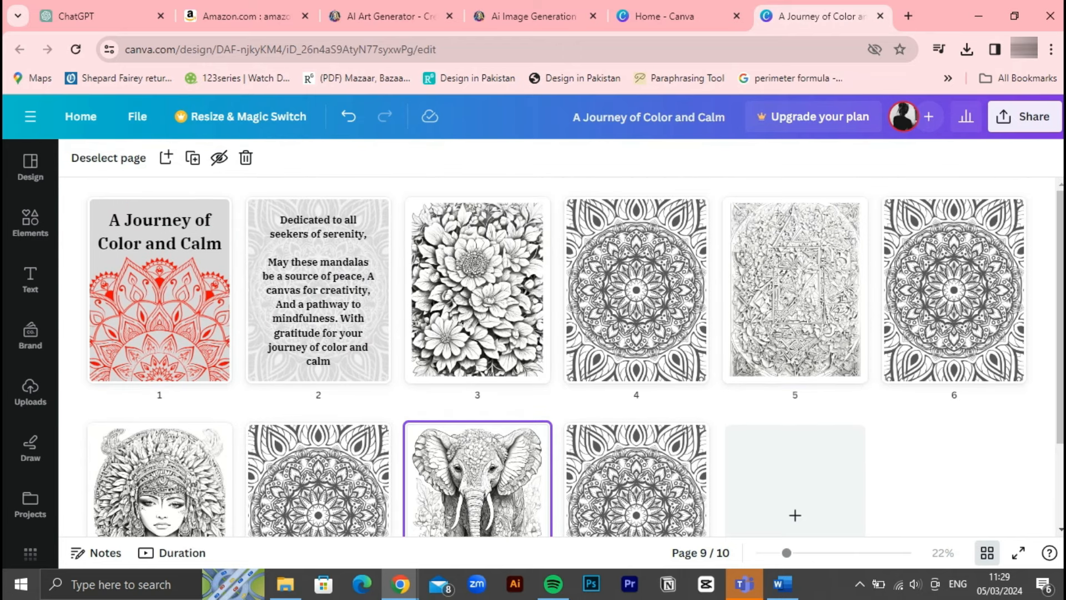
Step: Download the ten-page book as a PDF Print file, then switch to the Leonardo.ai tab
click(1026, 117)
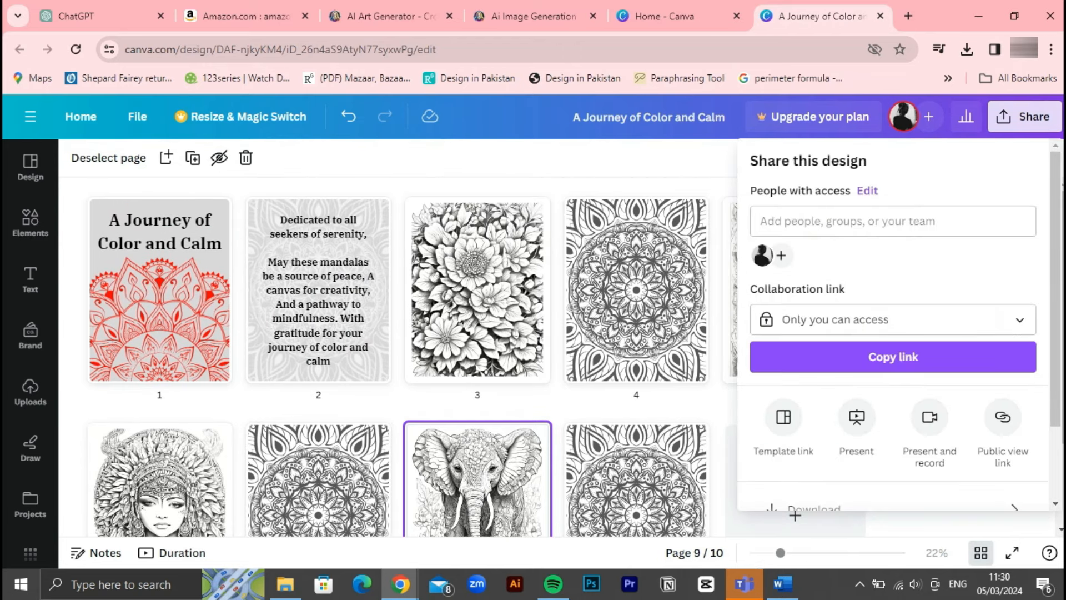
scroll(891, 375, down, 3)
click(812, 412)
click(893, 225)
click(858, 408)
click(899, 483)
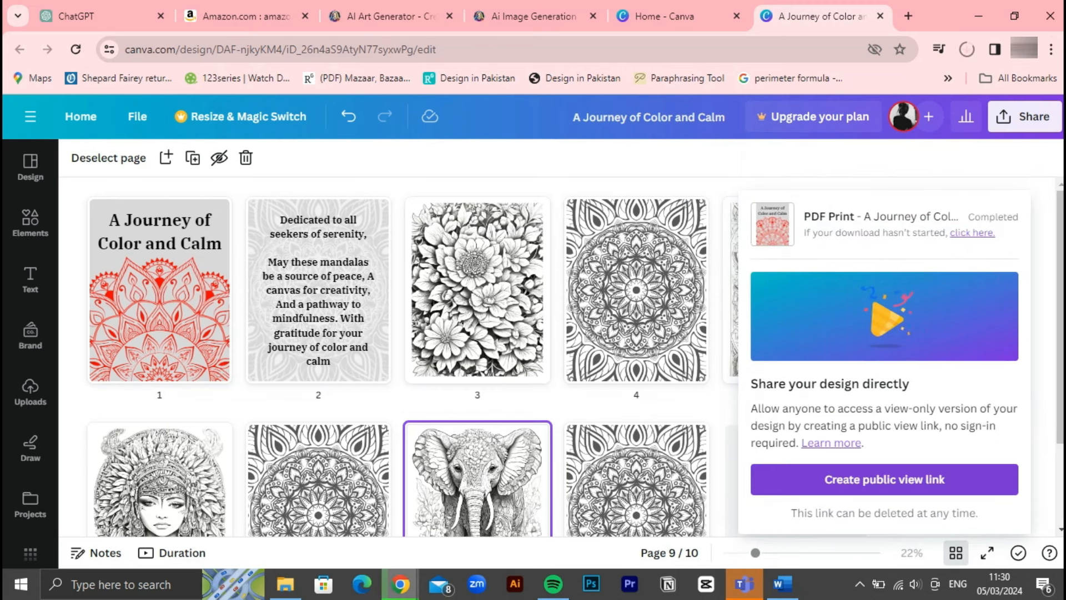
key(Escape)
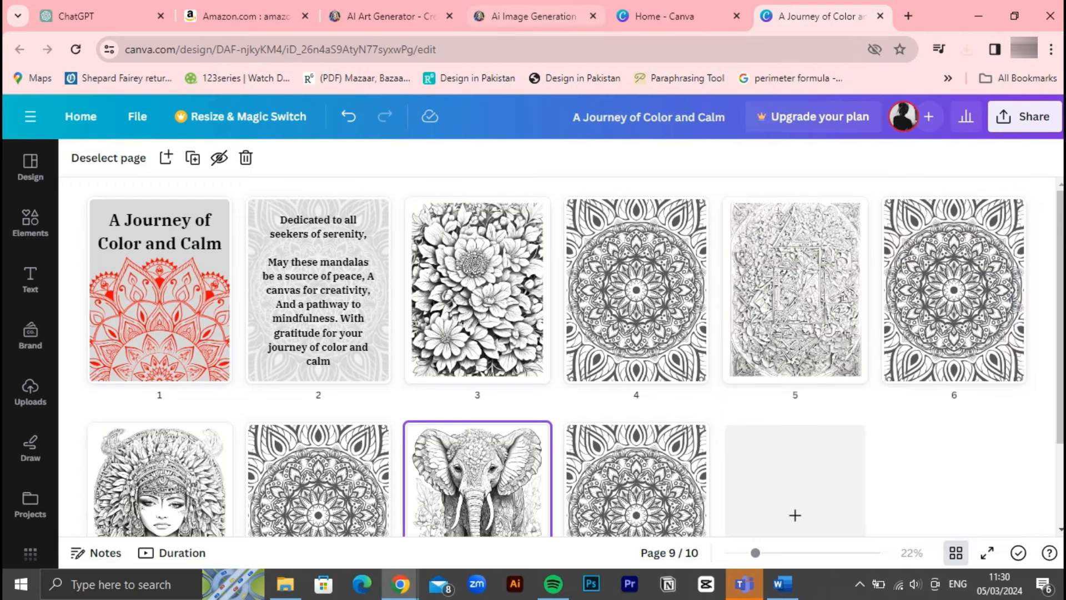
click(533, 16)
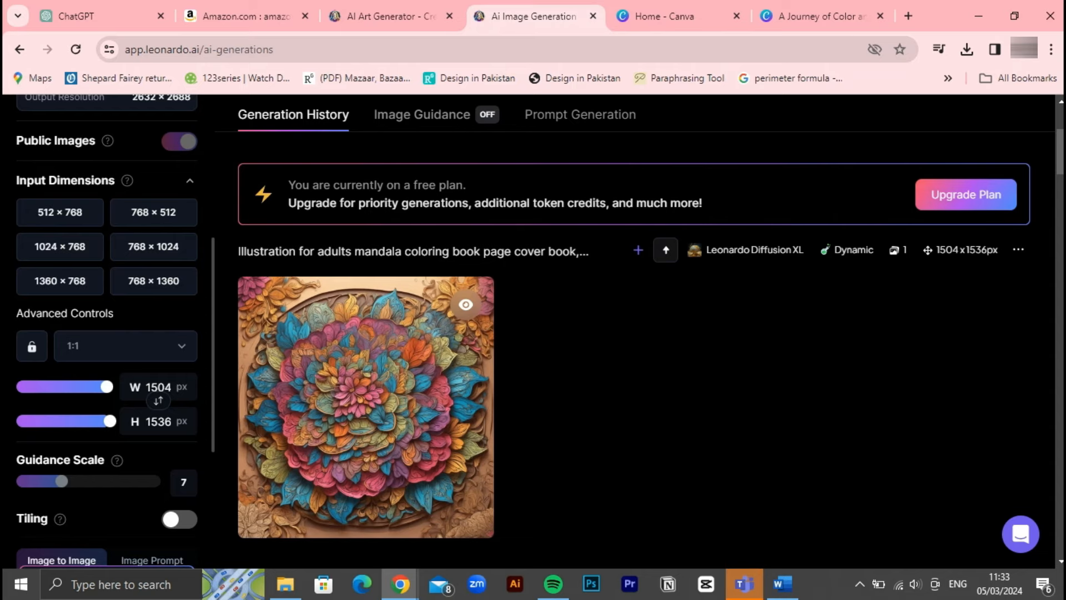
Step: View the colourful mandala cover image full size
click(416, 375)
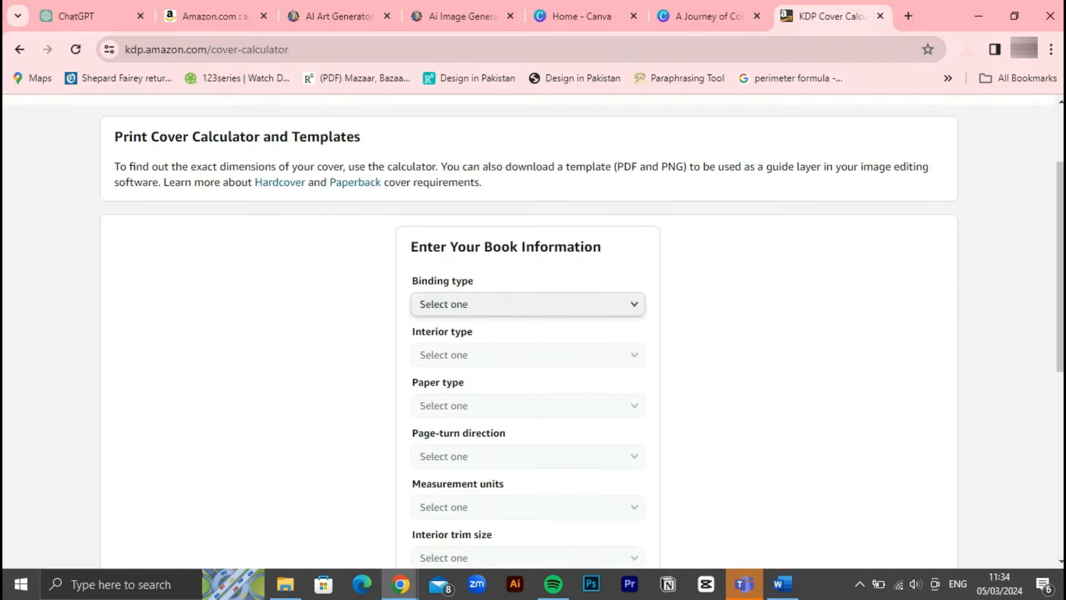
Step: Set Paperback, Black & white interior, White paper and Left to Right page turn
click(527, 270)
click(527, 288)
click(527, 320)
click(528, 217)
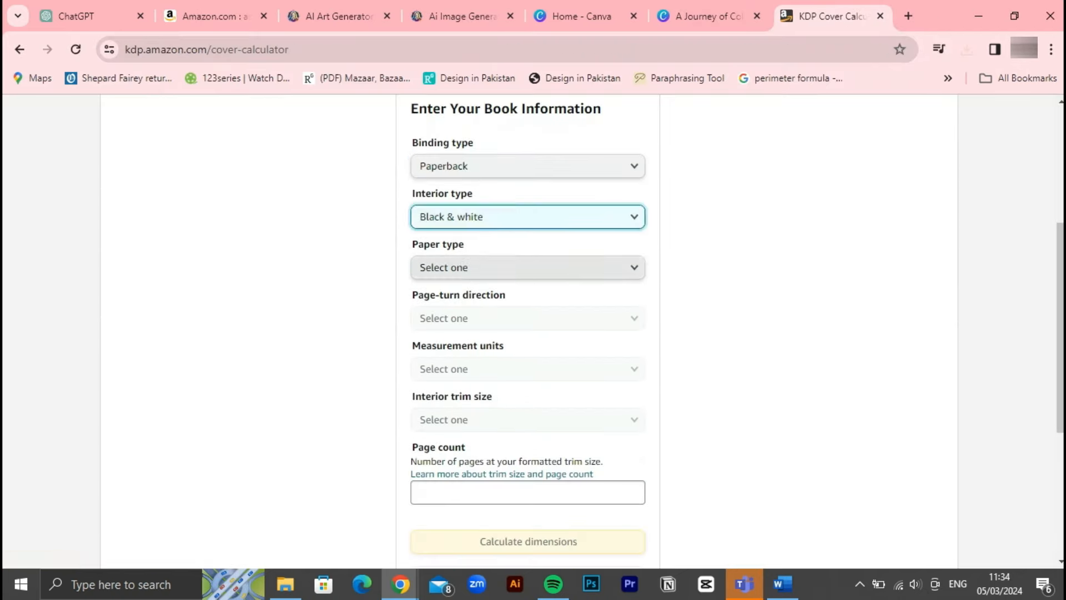
click(527, 267)
click(526, 287)
click(528, 317)
click(527, 338)
Step: Set Inches, 8.5 x 11 in trim and 50 pages, then calculate the cover dimensions
click(528, 368)
click(527, 388)
click(527, 419)
click(527, 491)
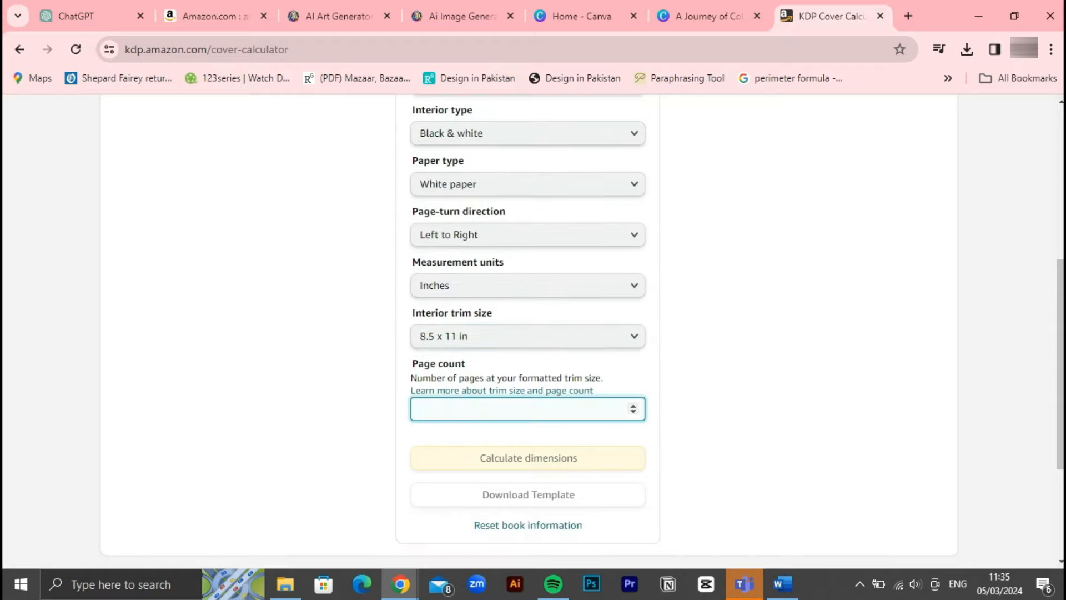
text(50)
click(481, 458)
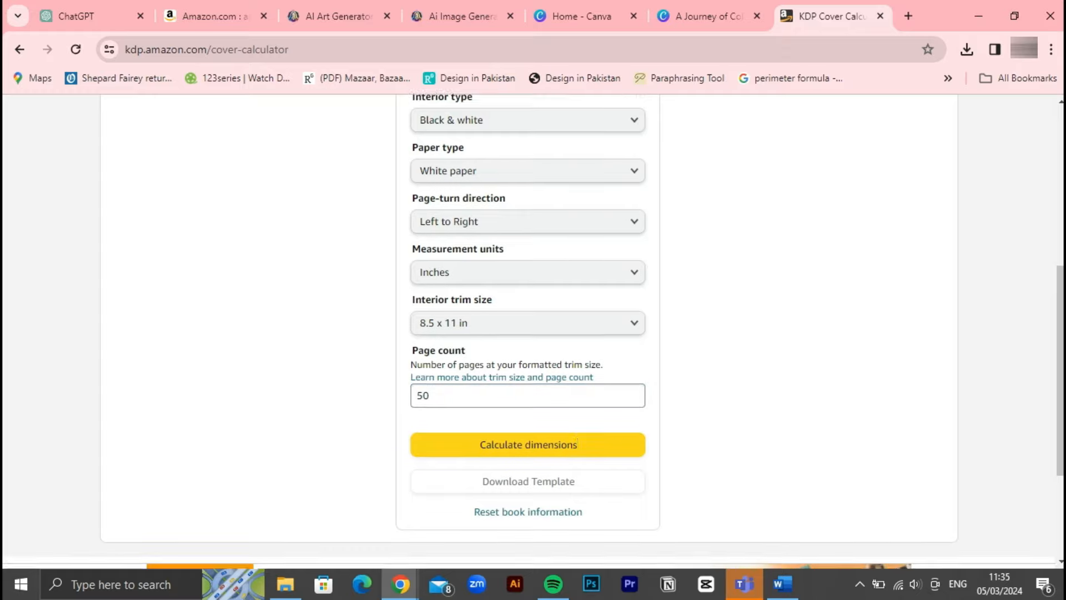
click(577, 458)
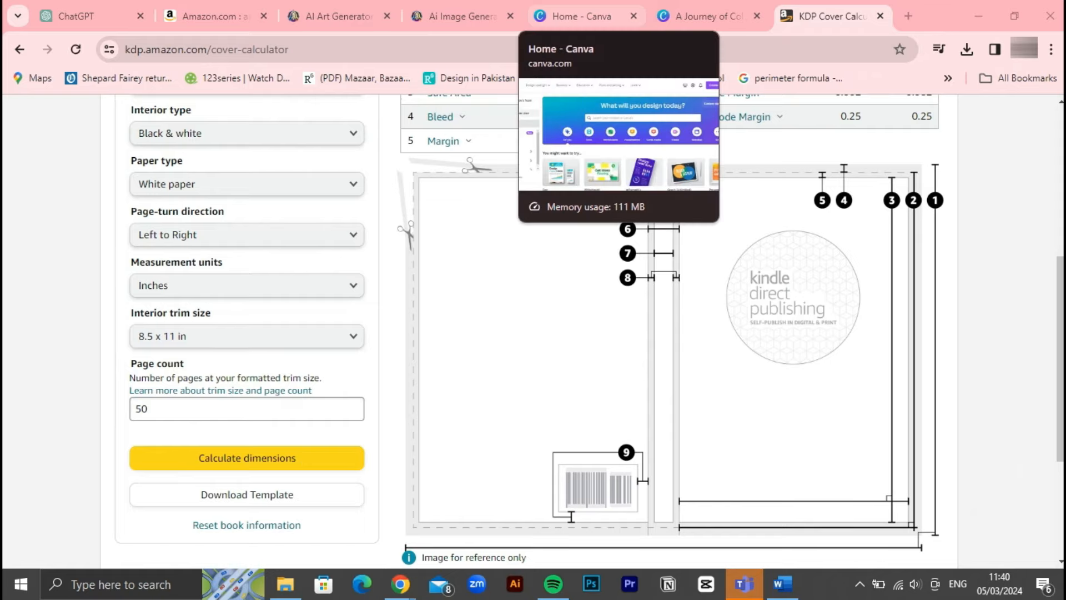
Step: Create a new Canva design at custom size 17.36 × 11.25 in
click(582, 15)
click(932, 122)
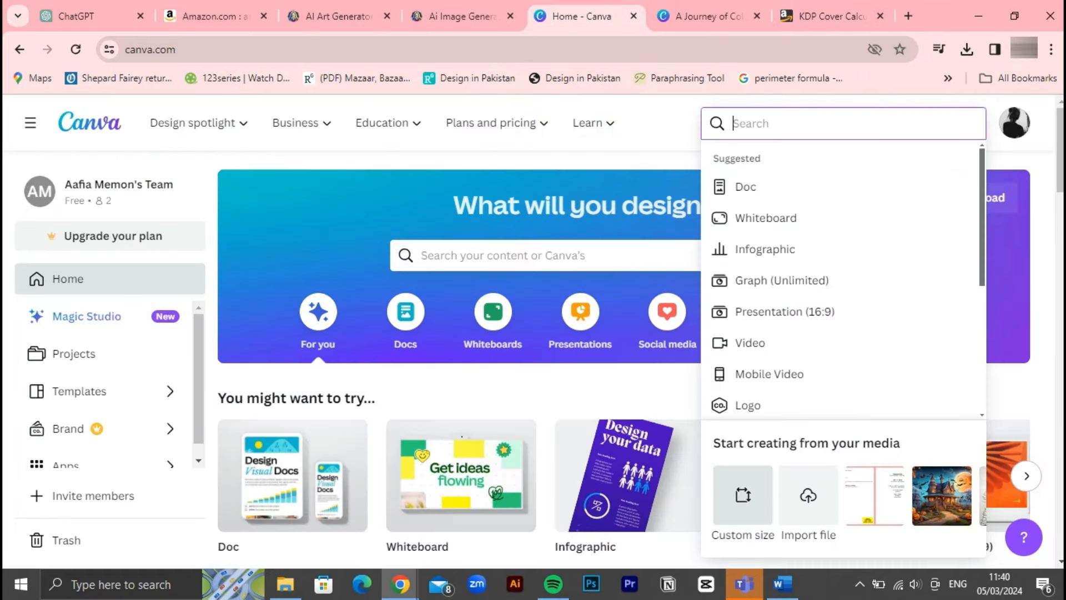
click(742, 533)
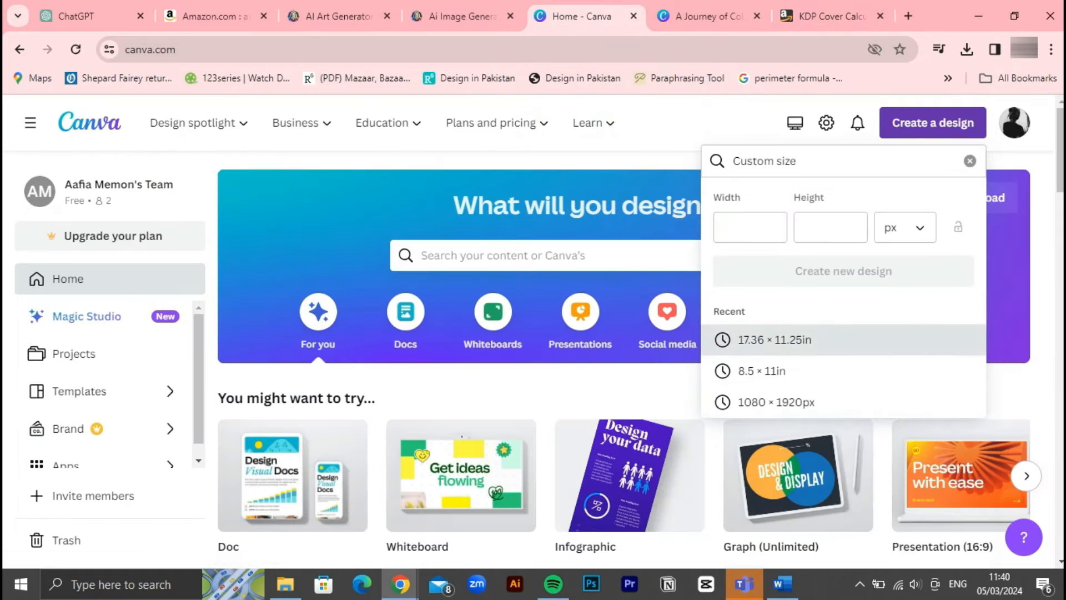
click(774, 339)
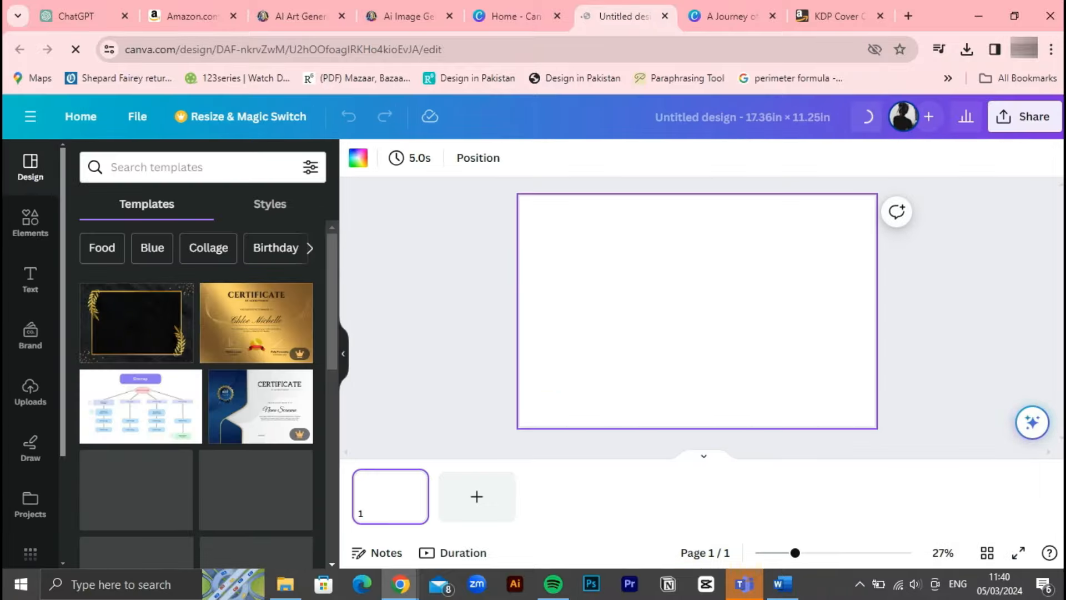
Step: Upload the colourful mandala cover image to the design's Uploads
click(30, 392)
click(187, 207)
click(185, 158)
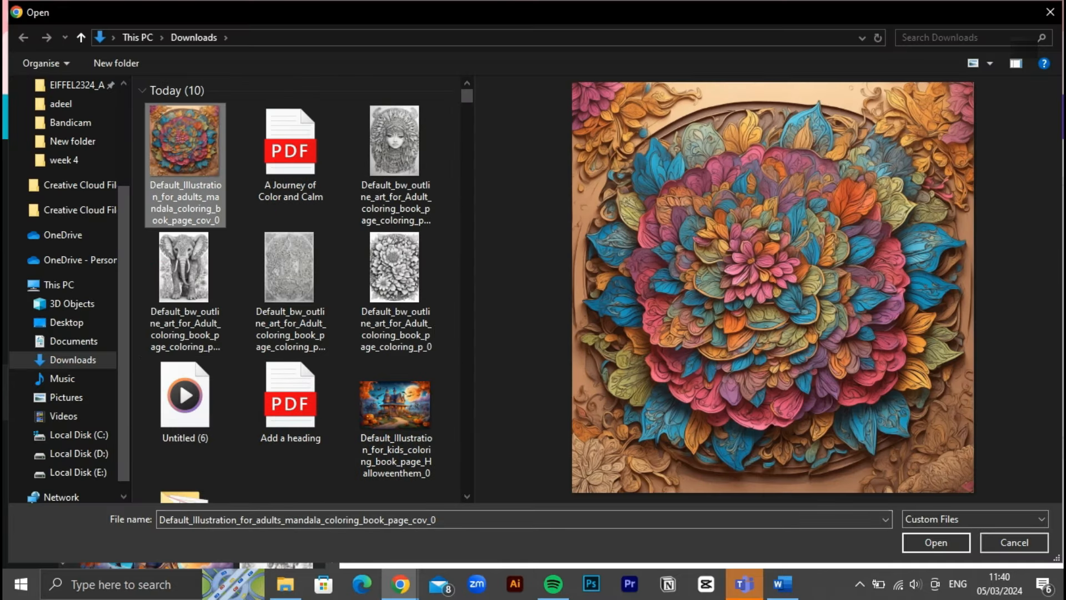
click(935, 542)
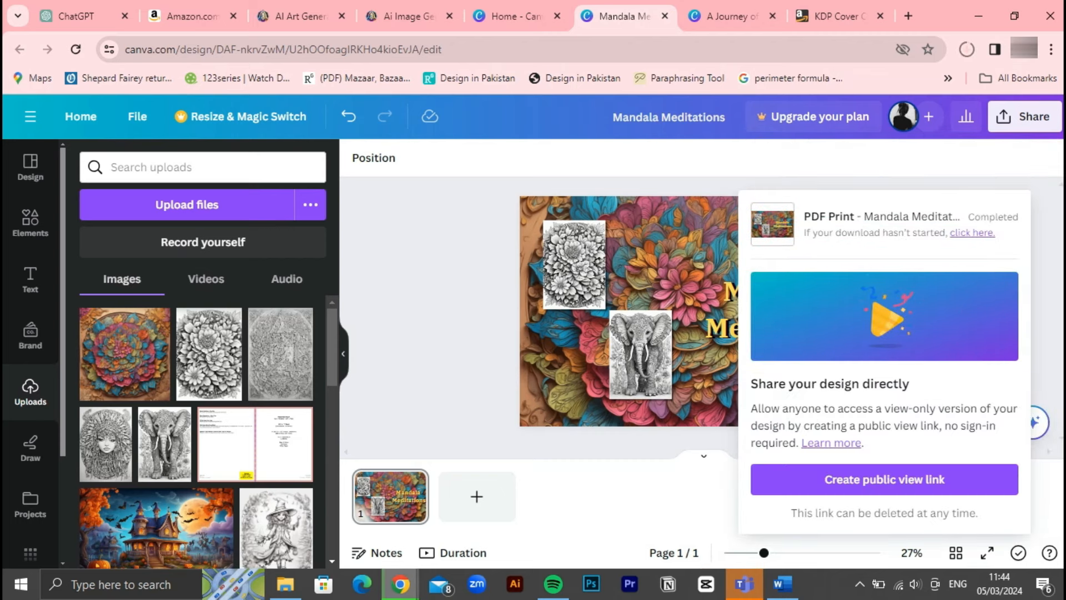
Step: Reach Amazon KDP via a new-tab search and begin + Create on the Bookshelf
click(908, 16)
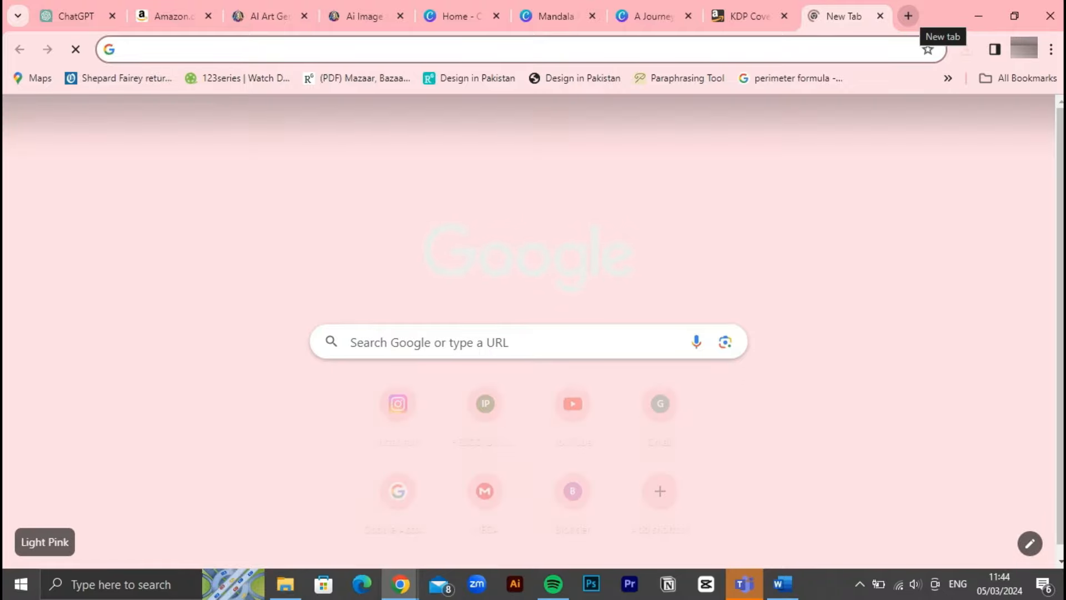
text(amao)
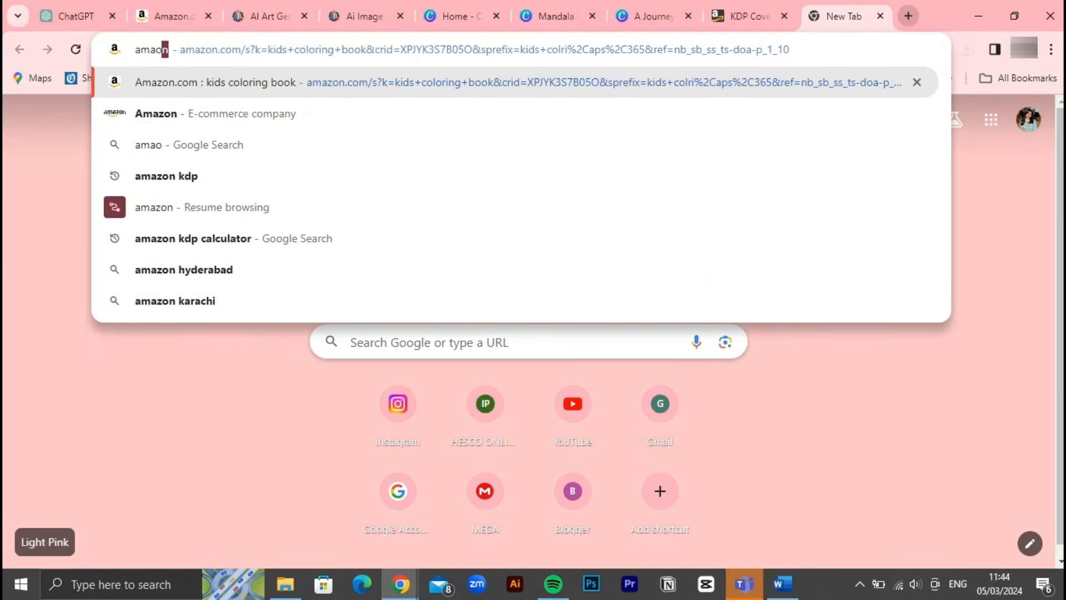
key(BackSpace)
key(Down)
key(Down)
key(Return)
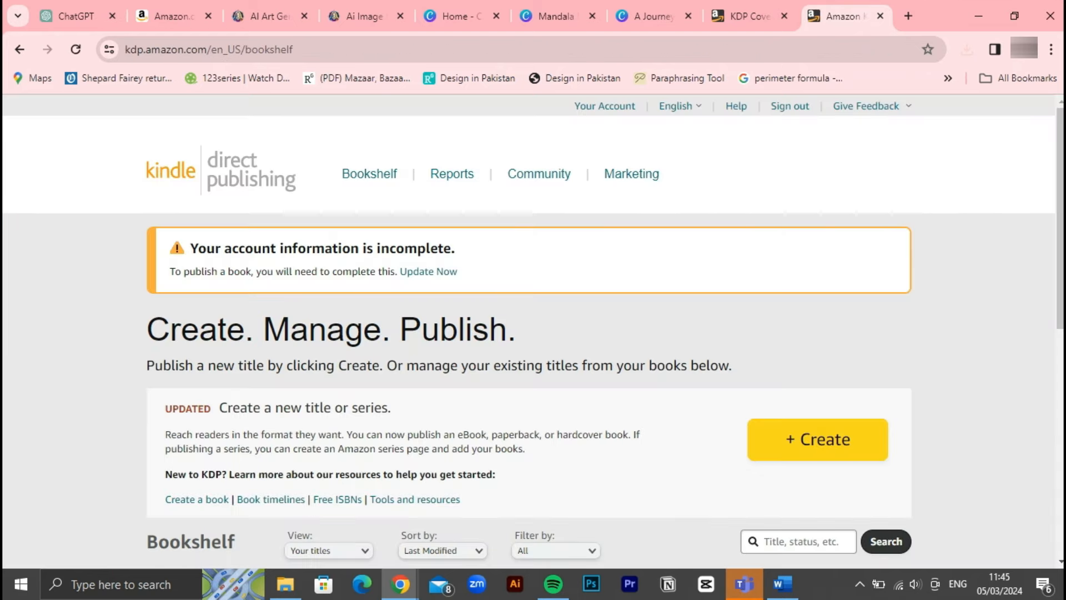
scroll(533, 333, down, 2)
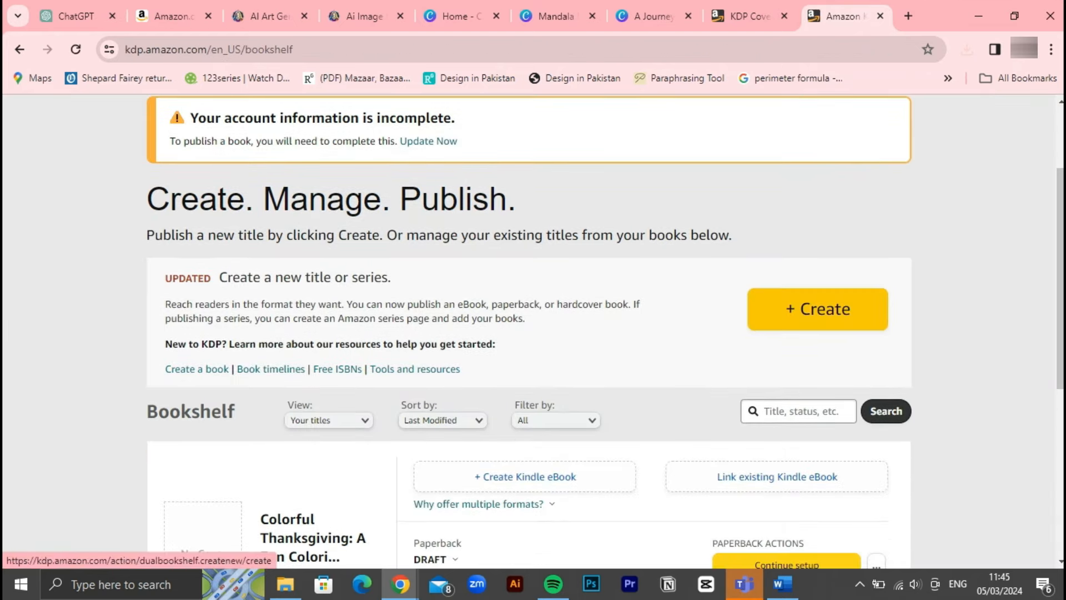
click(817, 308)
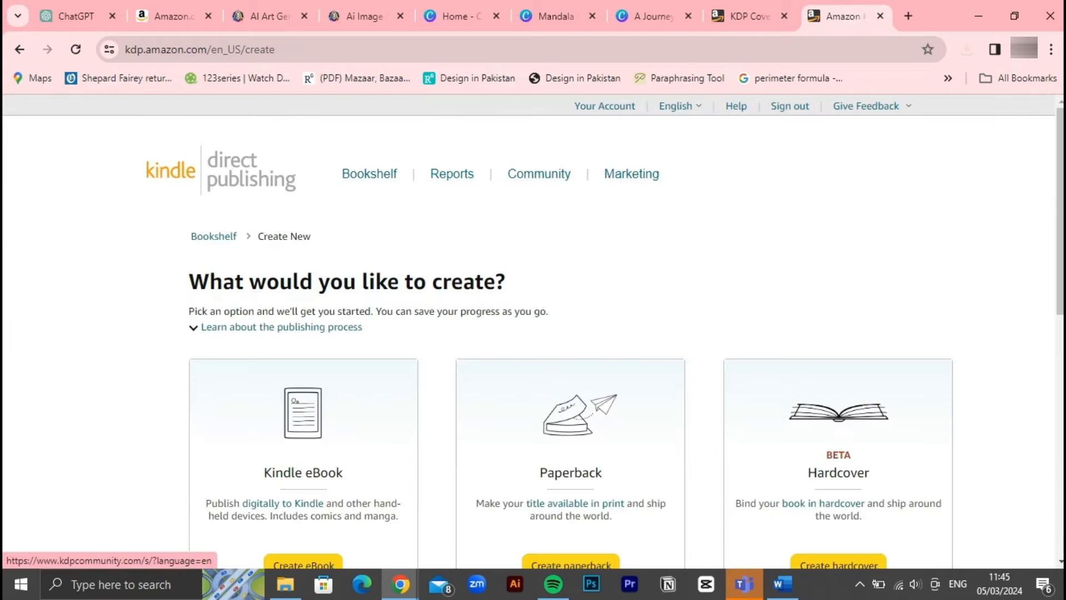
scroll(533, 334, down, 1)
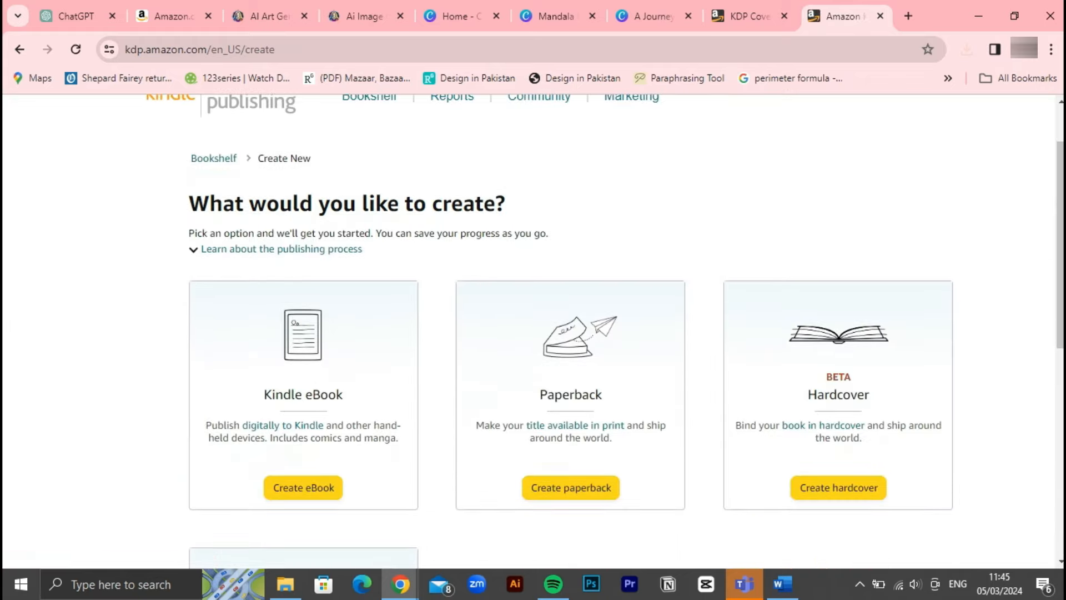